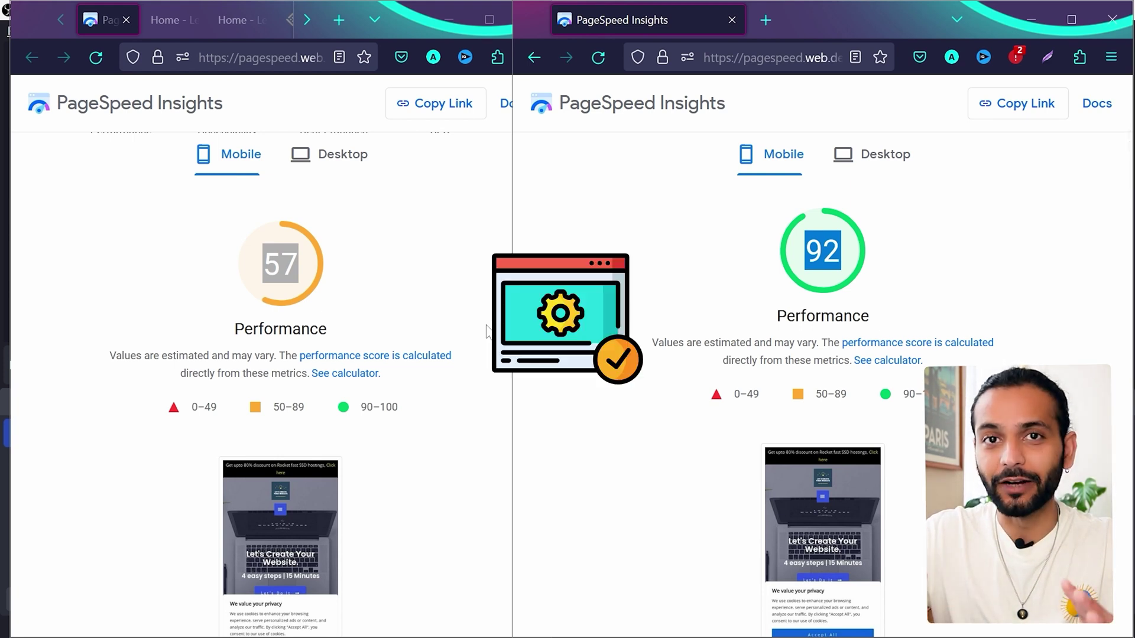
# Compare the mobile and desktop performance scores, opportunities and diagnostics in the two PageSpeed Insights reports.
pyautogui.click(486, 331)
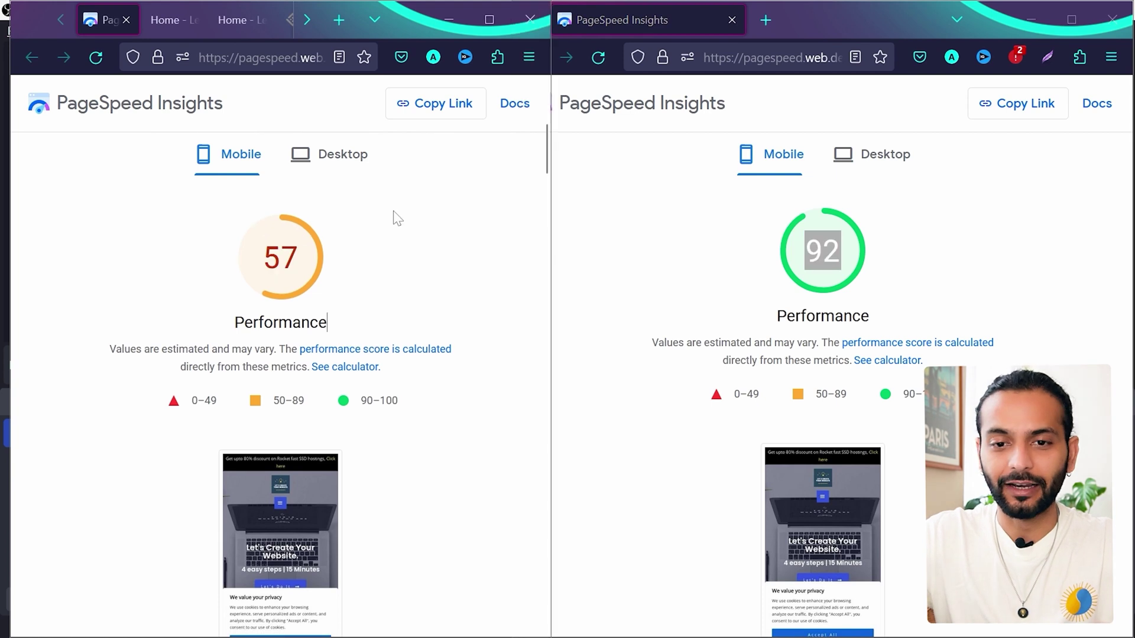
pyautogui.click(351, 167)
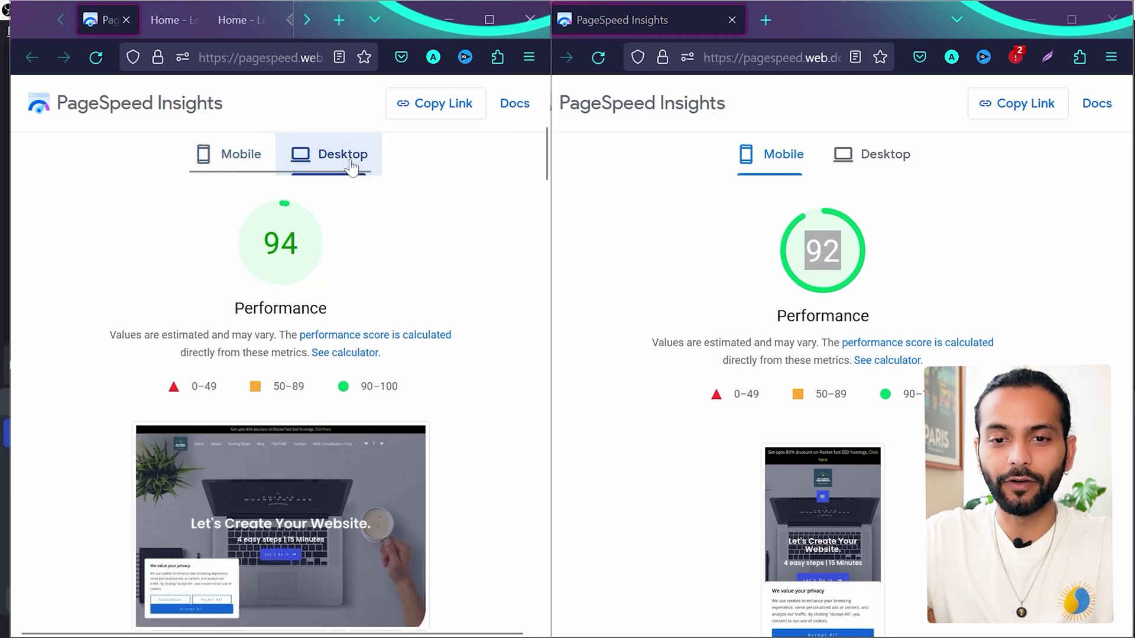
pyautogui.click(899, 167)
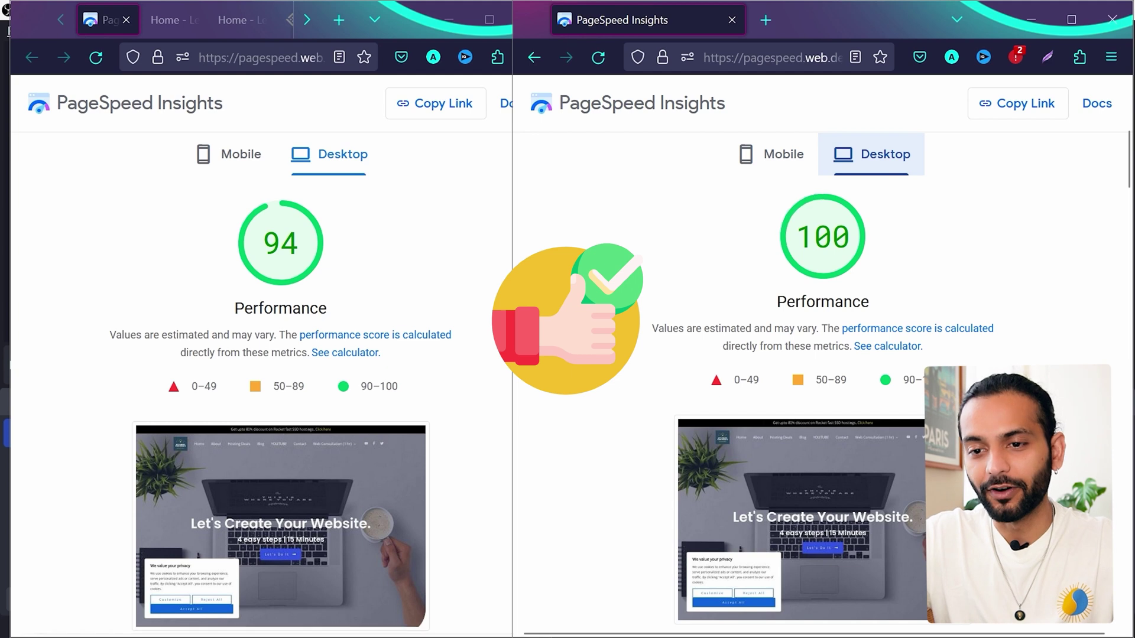
pyautogui.click(227, 157)
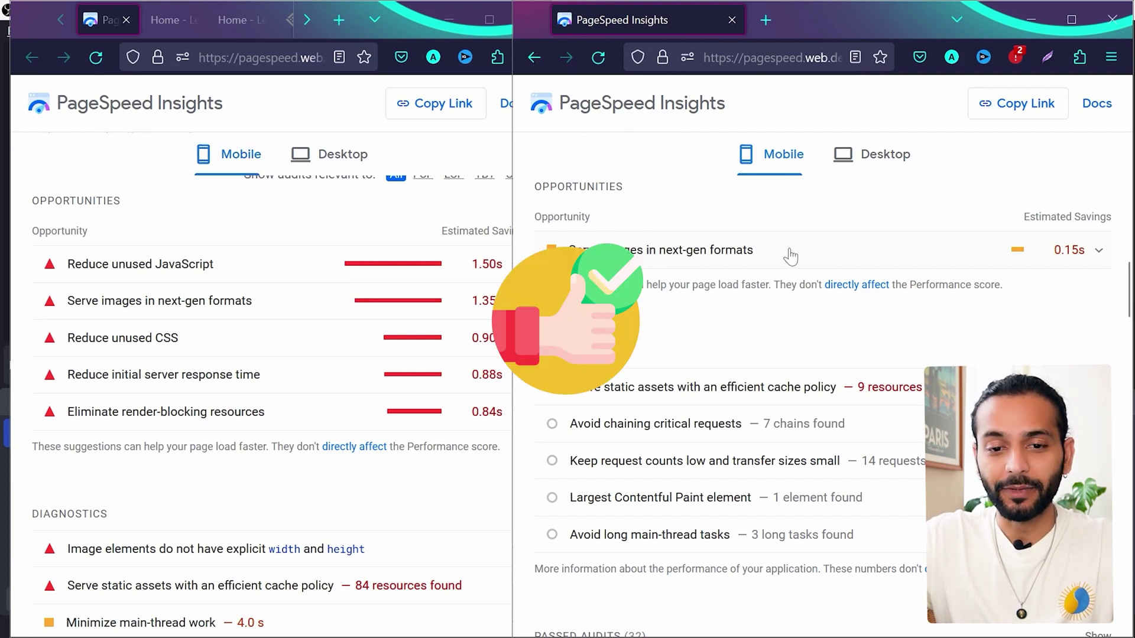
pyautogui.click(187, 518)
pyautogui.scroll(-3, 187, 518)
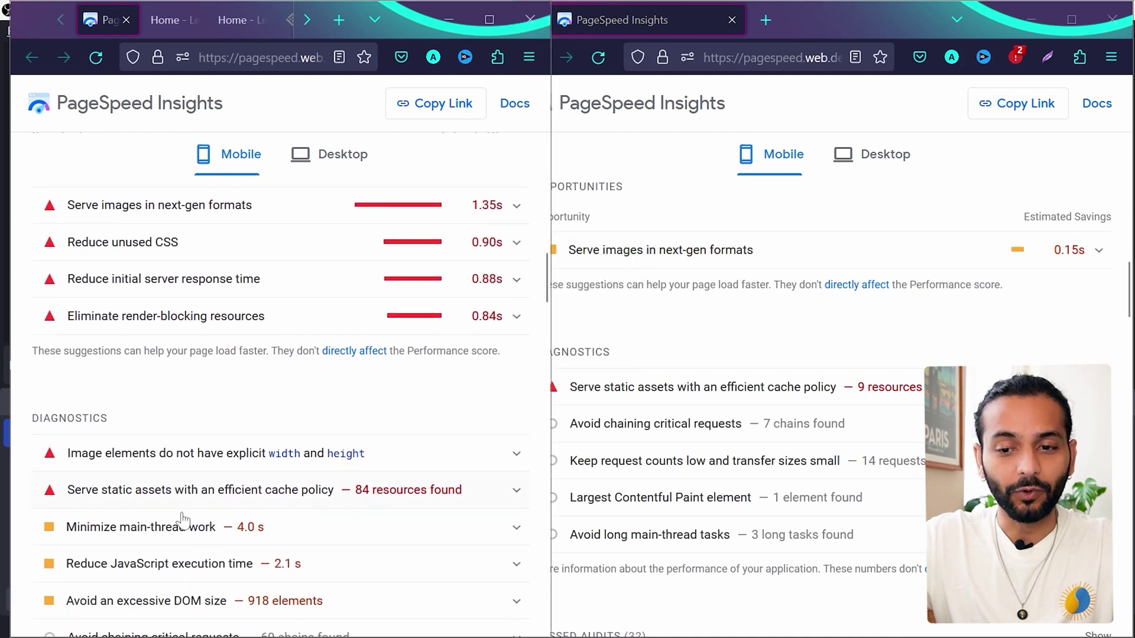
pyautogui.click(618, 498)
pyautogui.scroll(-1, 618, 498)
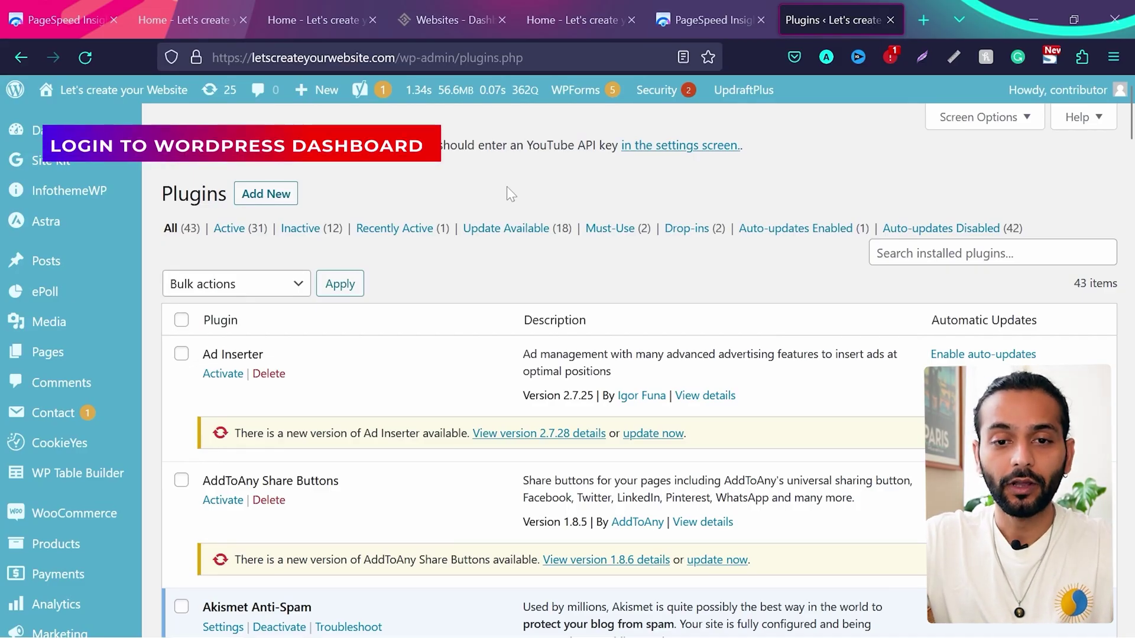
# Search the WordPress plugin directory for "10Web" from the Add Plugins page.
pyautogui.click(263, 193)
pyautogui.write('10 Web')
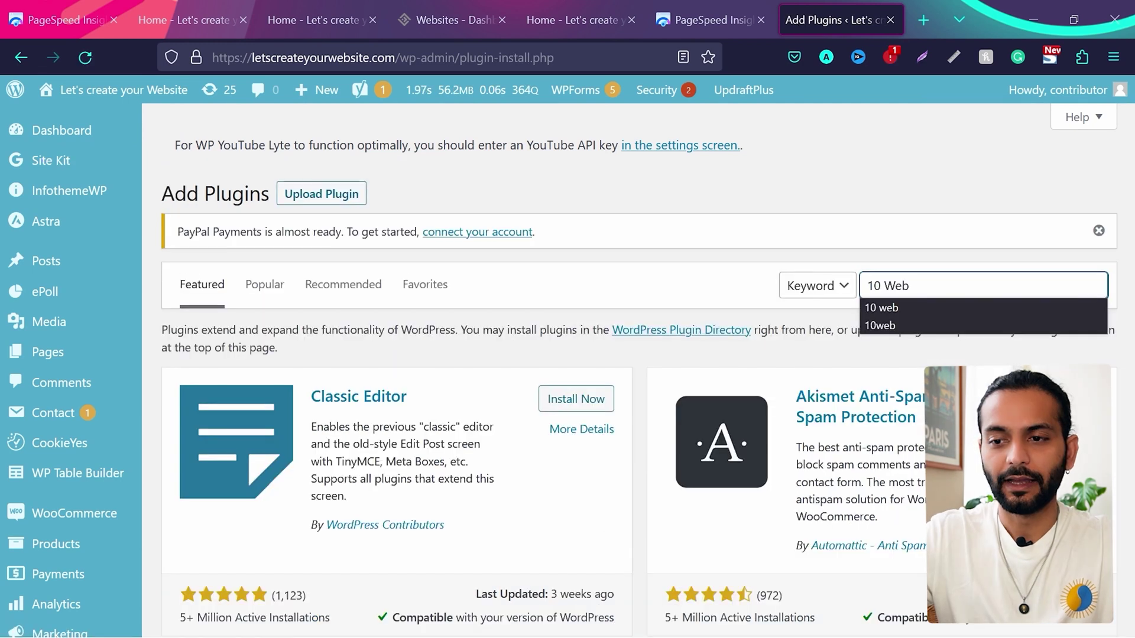
pyautogui.press('Left')
pyautogui.press('Left')
pyautogui.press('Left')
pyautogui.press('BackSpace')
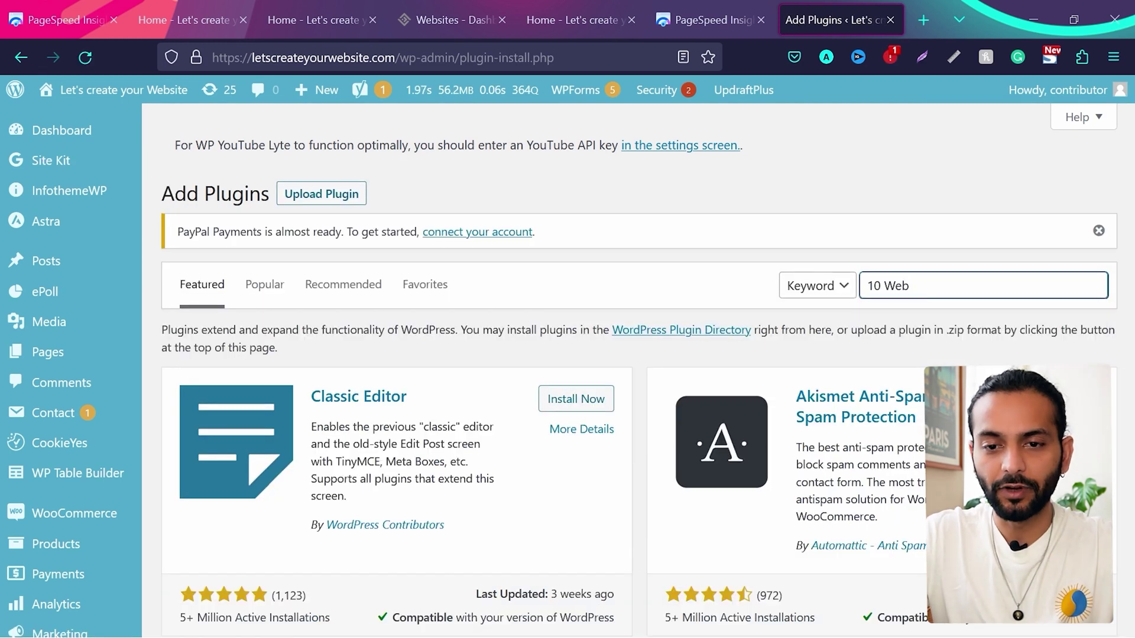
pyautogui.scroll(-1, 623, 300)
pyautogui.scroll(-2, 636, 339)
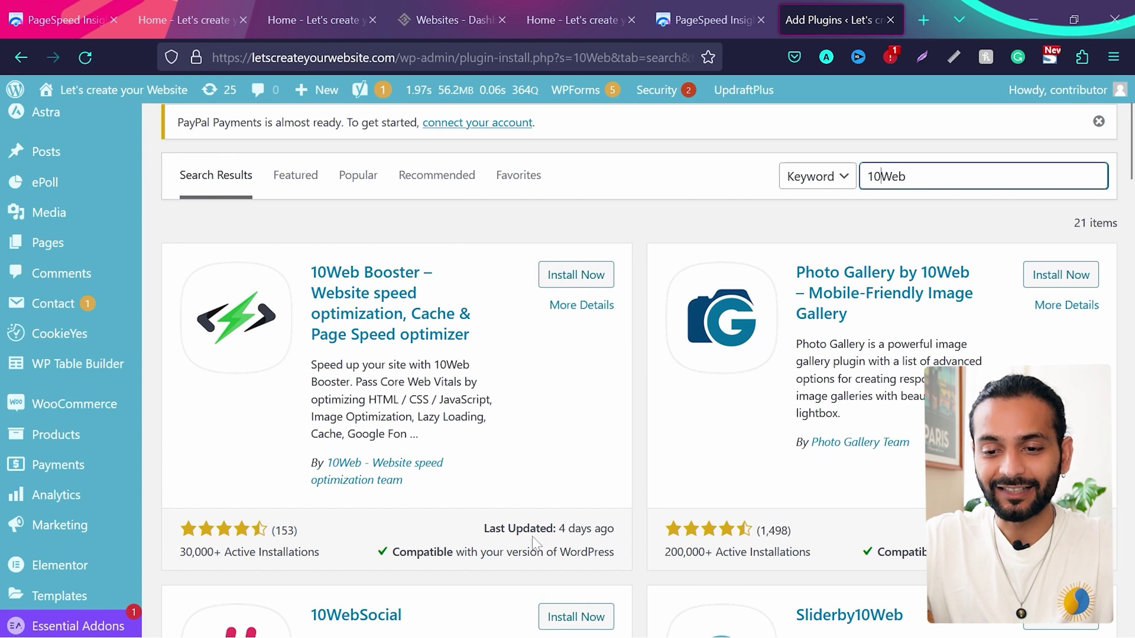
# Install and activate the 10Web Booster website speed optimization plugin.
pyautogui.moveTo(558, 529); pyautogui.dragTo(616, 529)
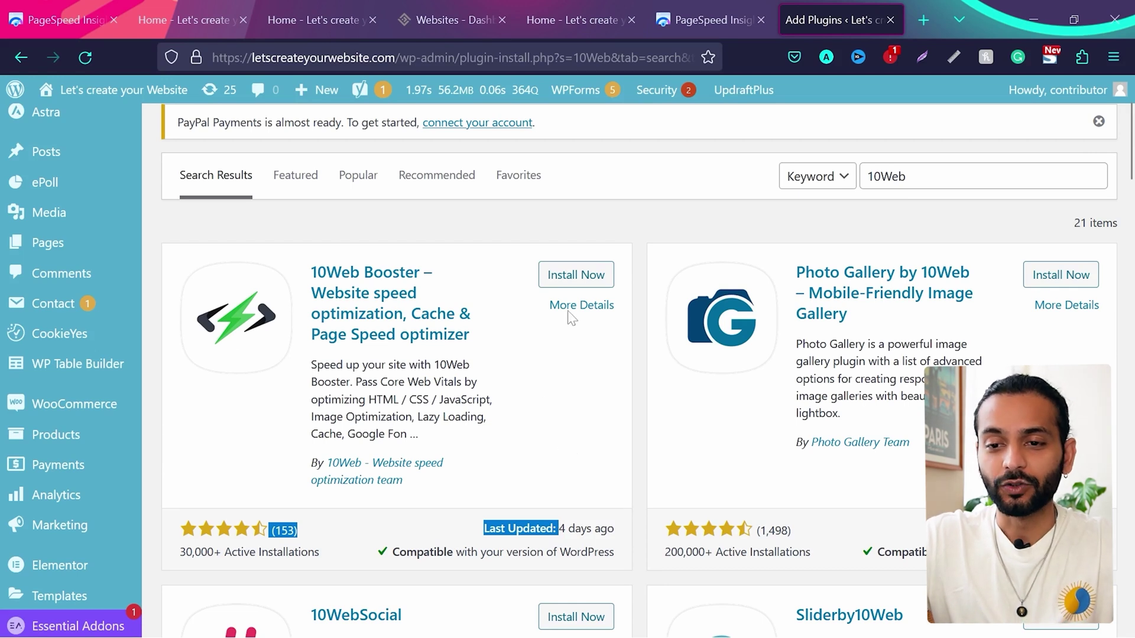
pyautogui.click(573, 275)
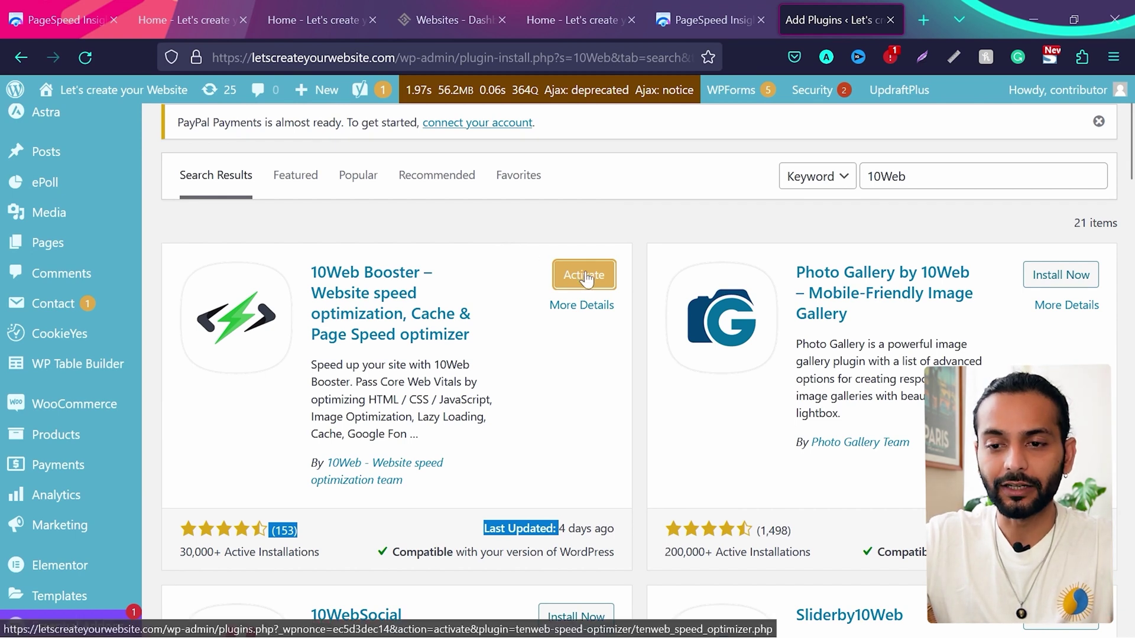
pyautogui.click(567, 274)
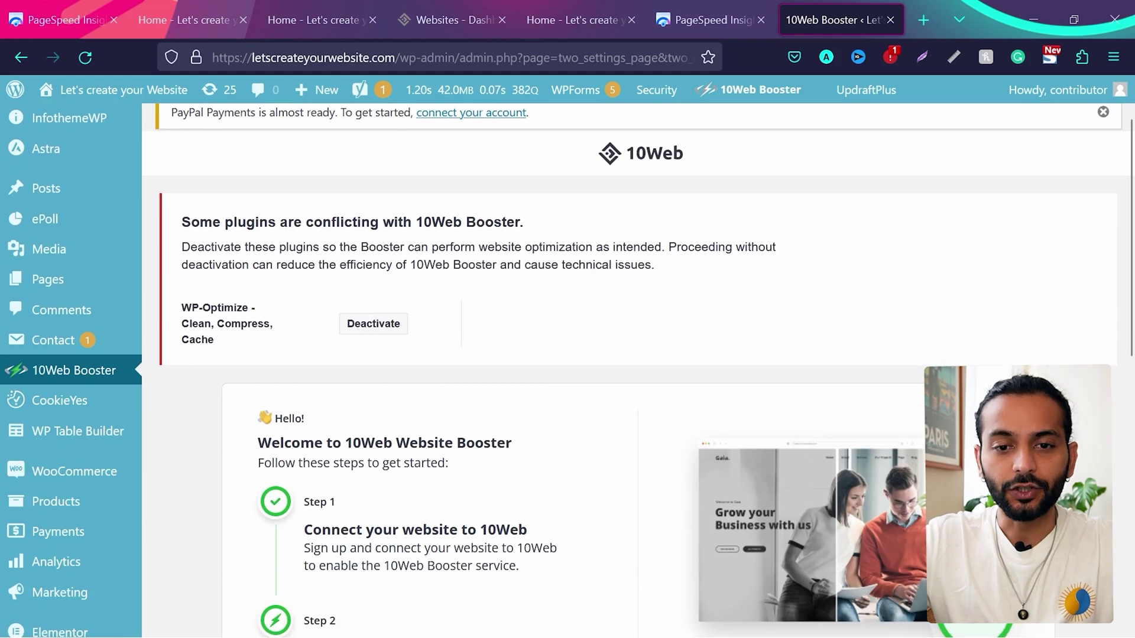
# Deactivate the conflicting WP-Optimize plugin and connect the website to 10Web.
pyautogui.moveTo(182, 224); pyautogui.dragTo(527, 223)
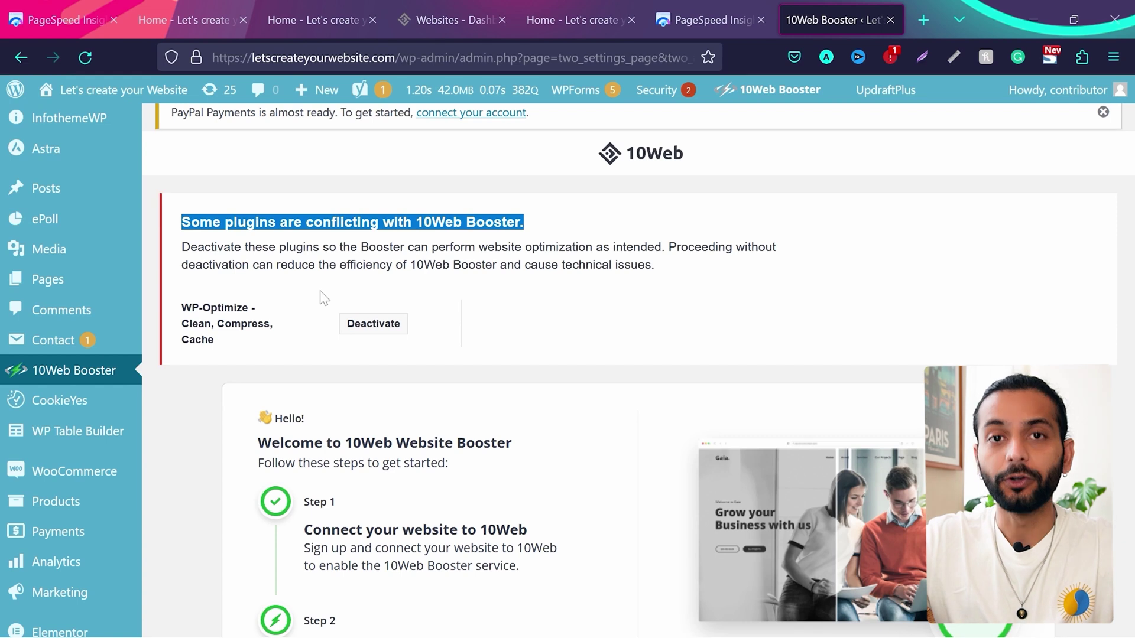
pyautogui.click(374, 324)
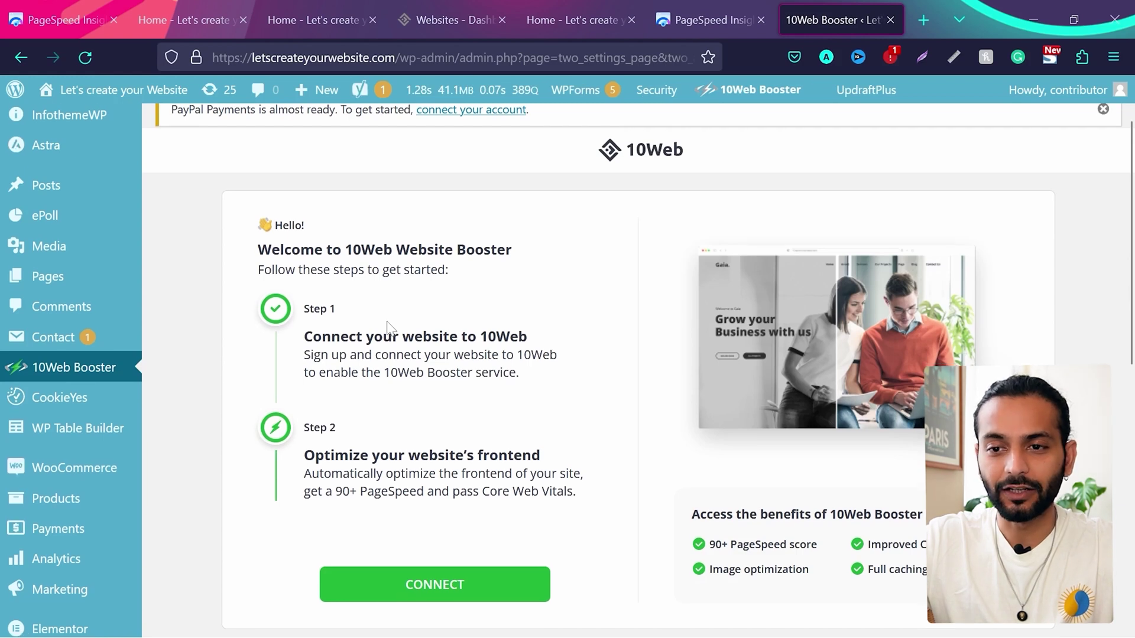
pyautogui.scroll(-1, 387, 327)
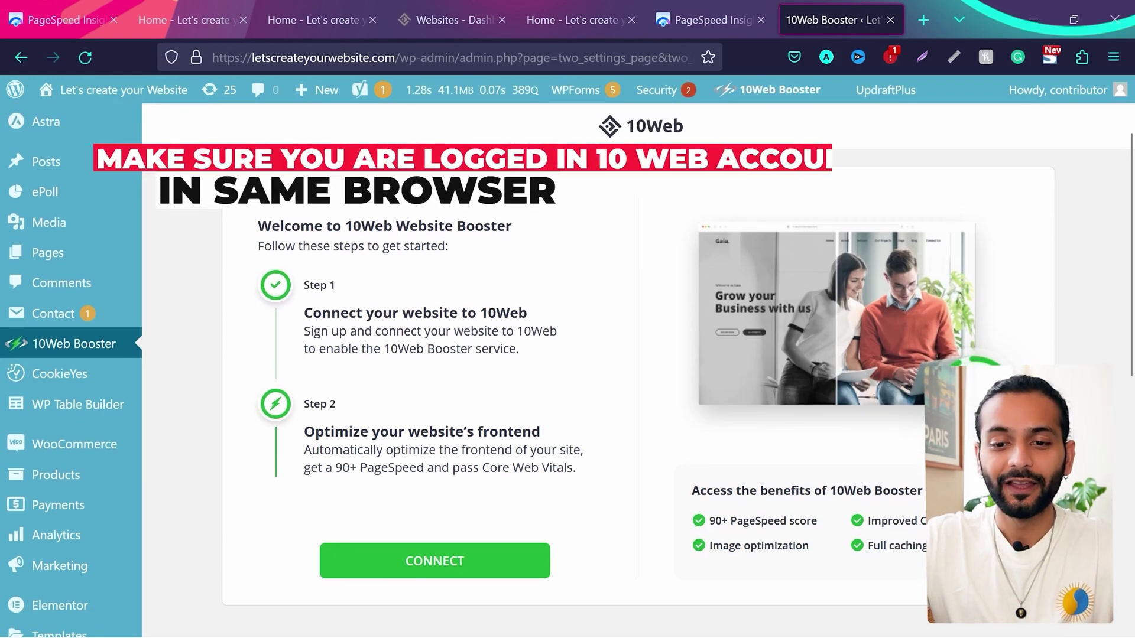
pyautogui.click(426, 566)
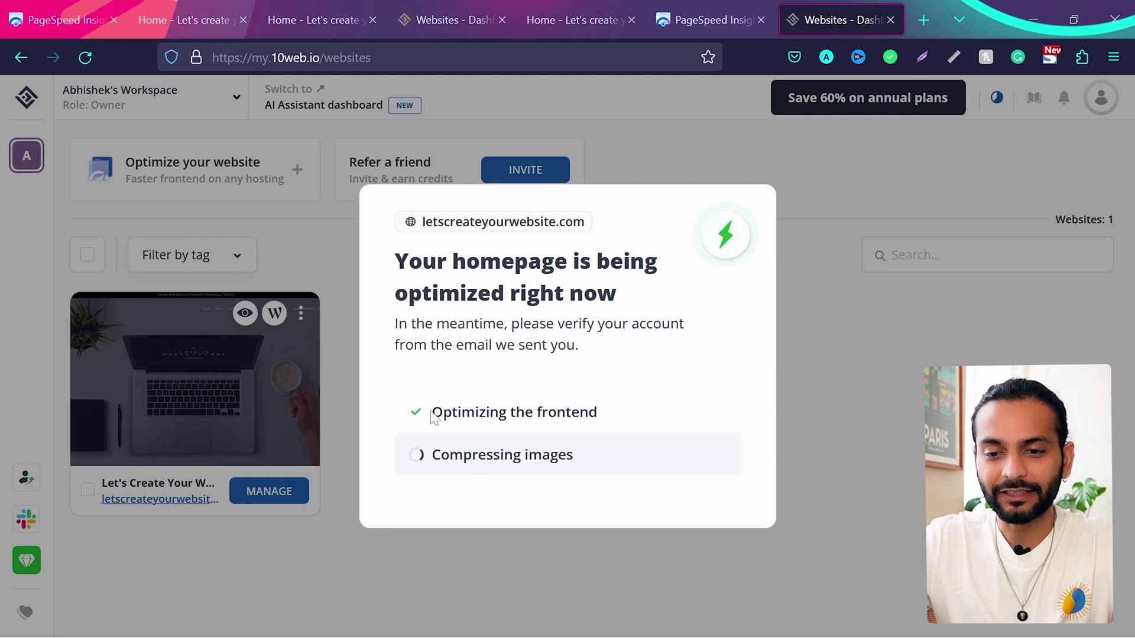
# Follow the homepage optimization to completion and check its new PageSpeed scores against those from before optimization.
pyautogui.moveTo(409, 412); pyautogui.dragTo(589, 412)
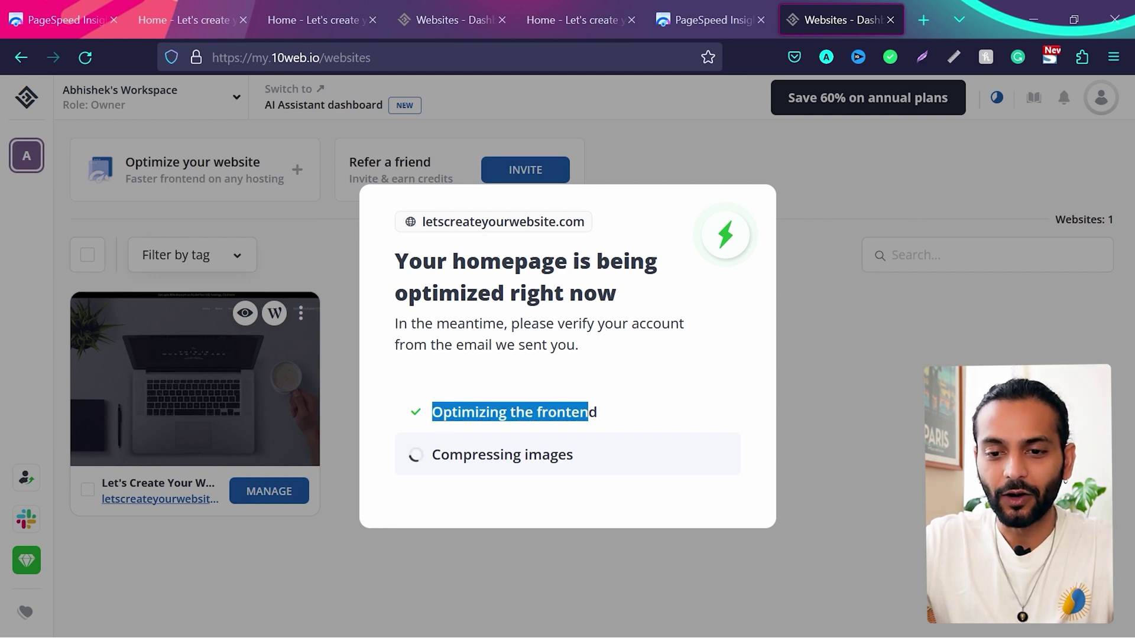
pyautogui.moveTo(433, 460); pyautogui.dragTo(575, 456)
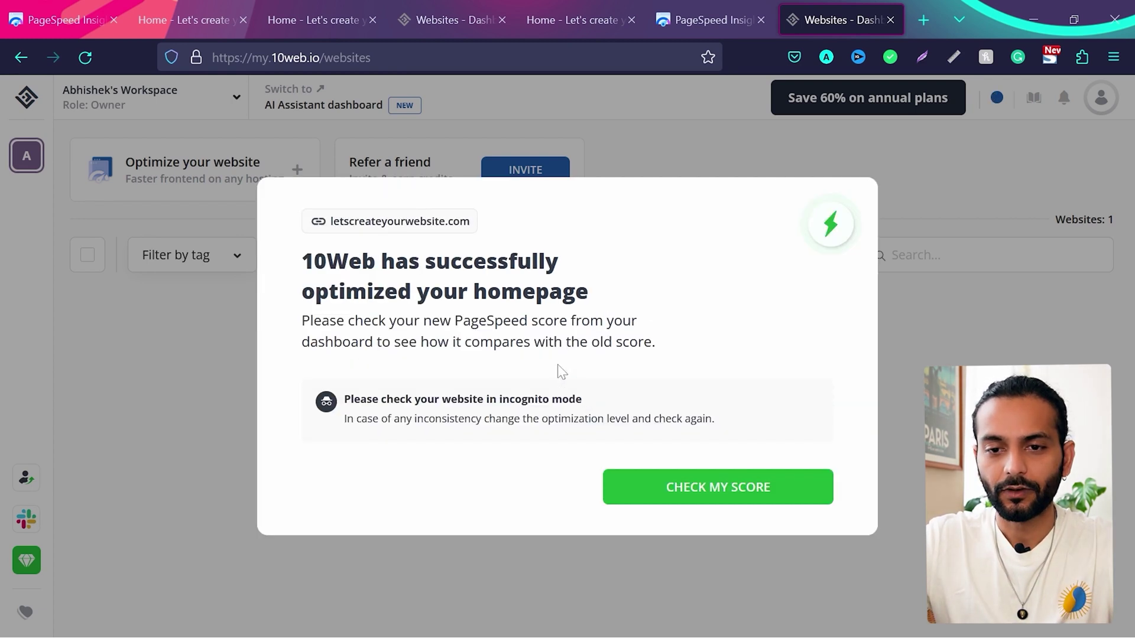
pyautogui.moveTo(302, 261); pyautogui.dragTo(544, 261)
pyautogui.moveTo(593, 289); pyautogui.dragTo(598, 292)
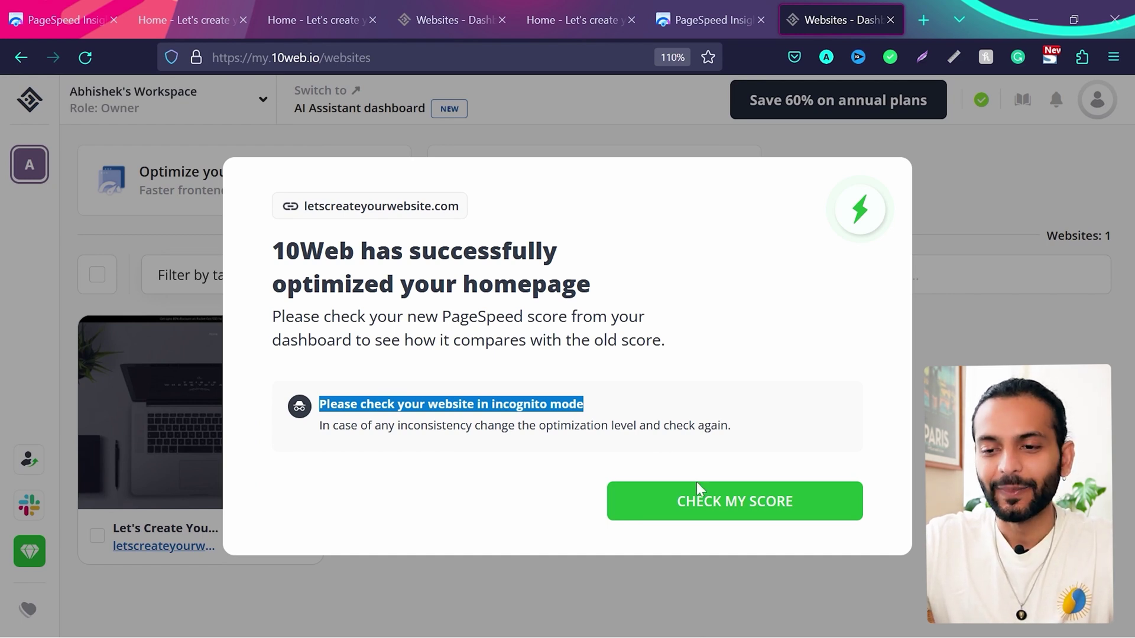
pyautogui.click(713, 511)
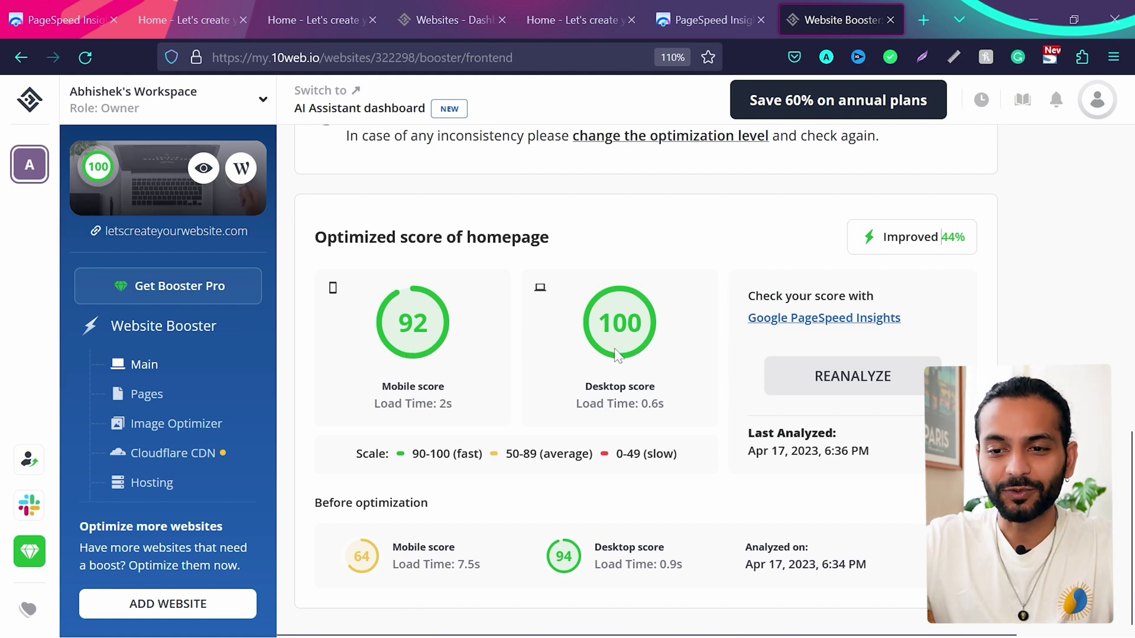
pyautogui.scroll(-1, 617, 355)
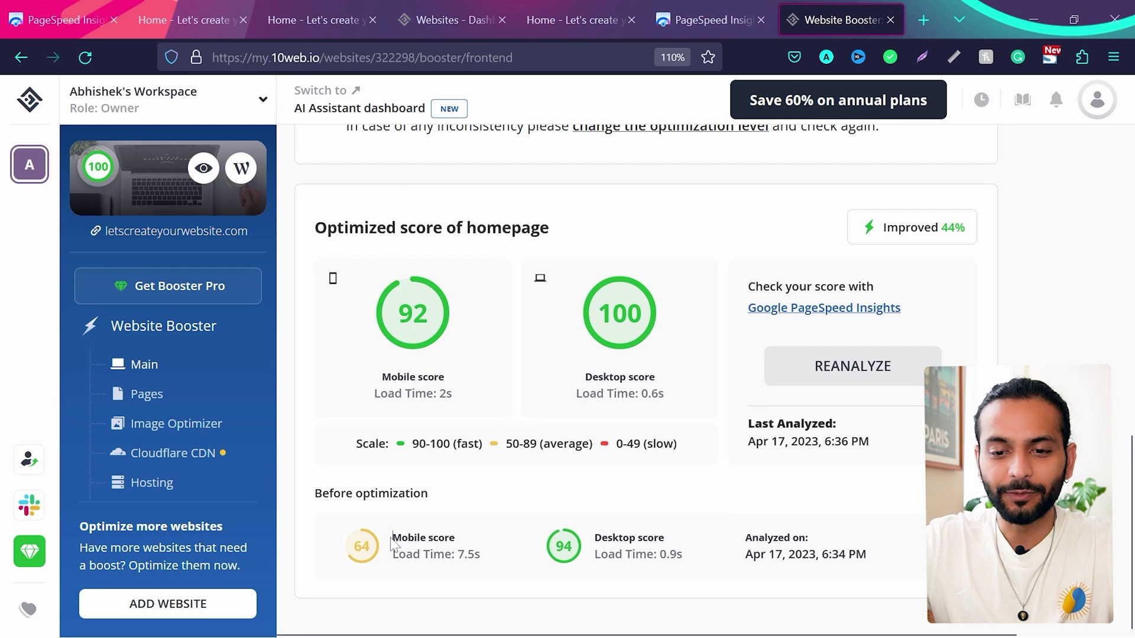
pyautogui.moveTo(393, 540); pyautogui.dragTo(465, 545)
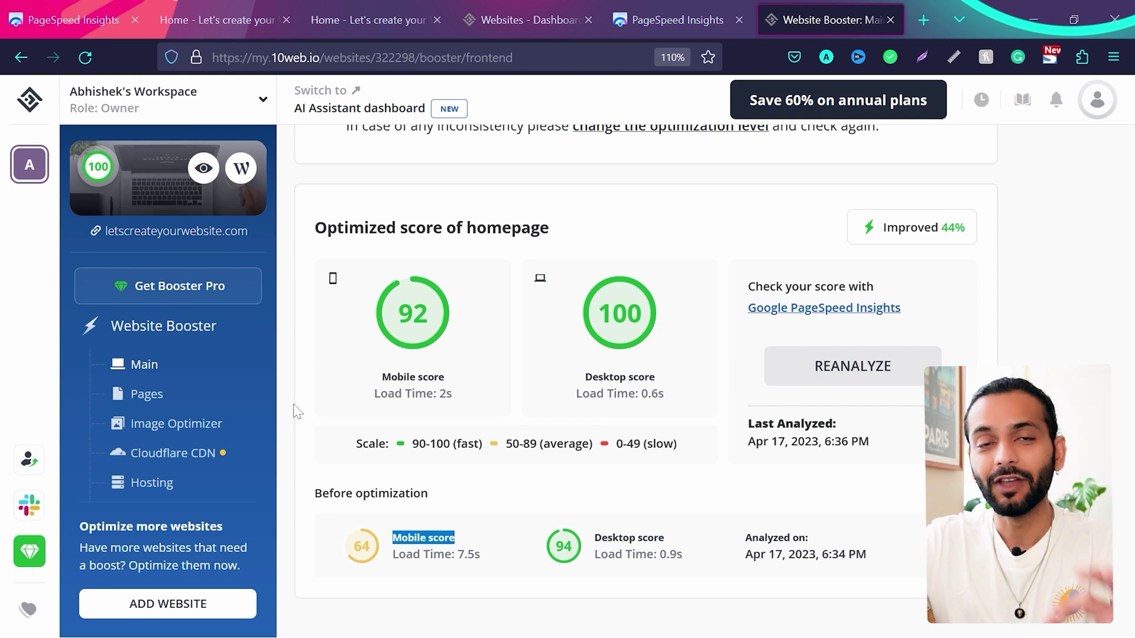
# Open letscreateyourwebsite.com in a private browser window and inspect how the optimized homepage loads and displays.
pyautogui.rightClick(300, 616)
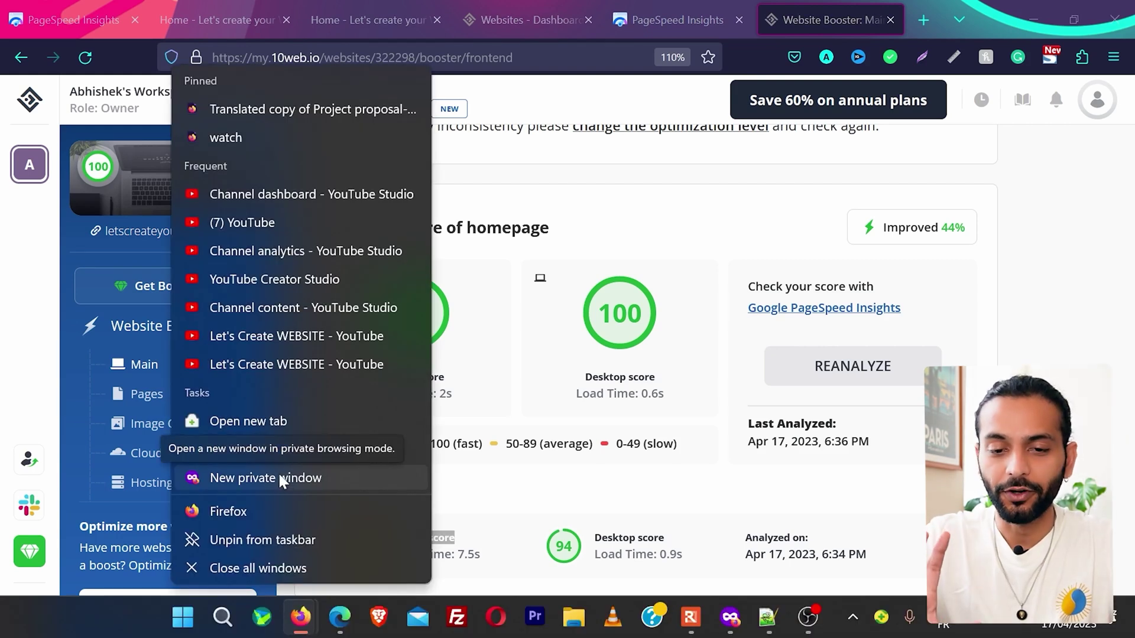
pyautogui.click(278, 472)
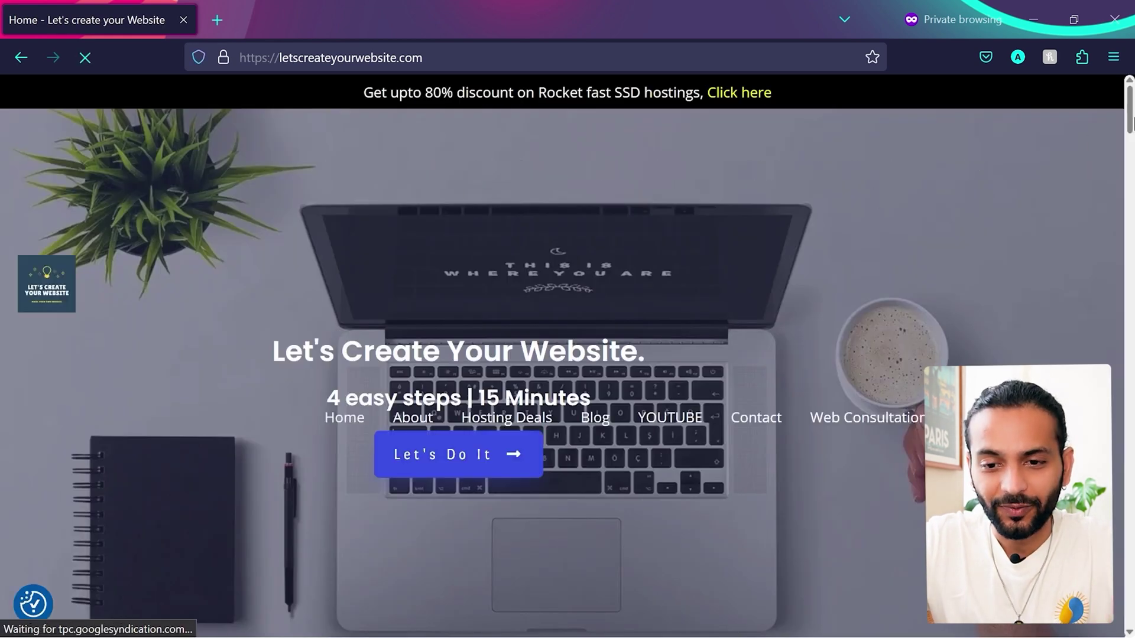
pyautogui.moveTo(1130, 122); pyautogui.dragTo(1130, 131)
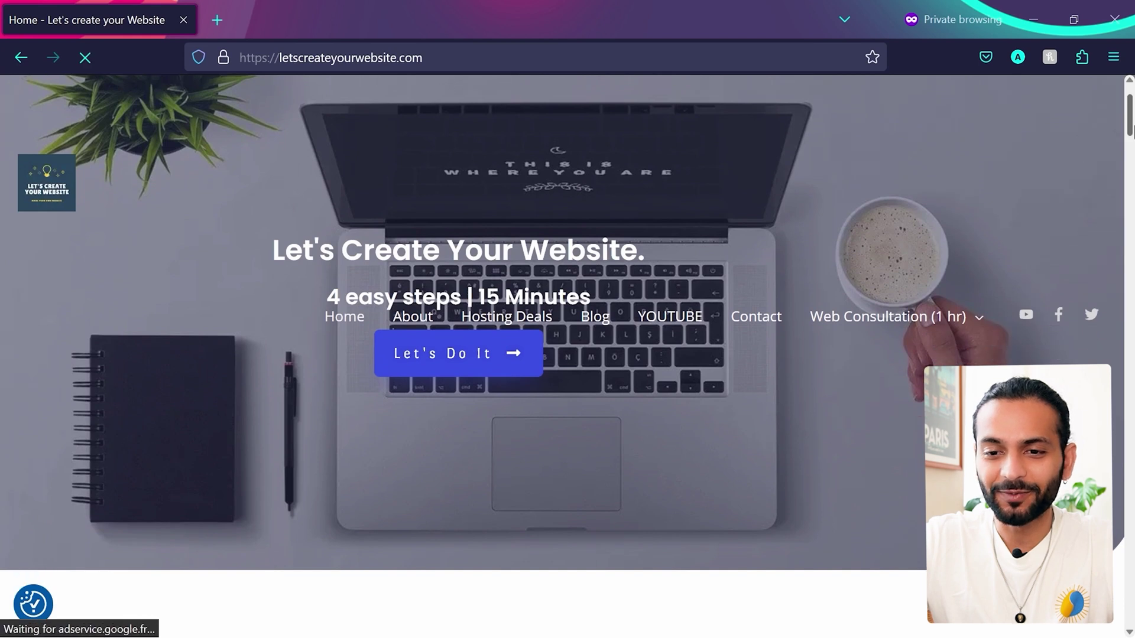
pyautogui.scroll(-2, 869, 386)
pyautogui.scroll(-6, 867, 398)
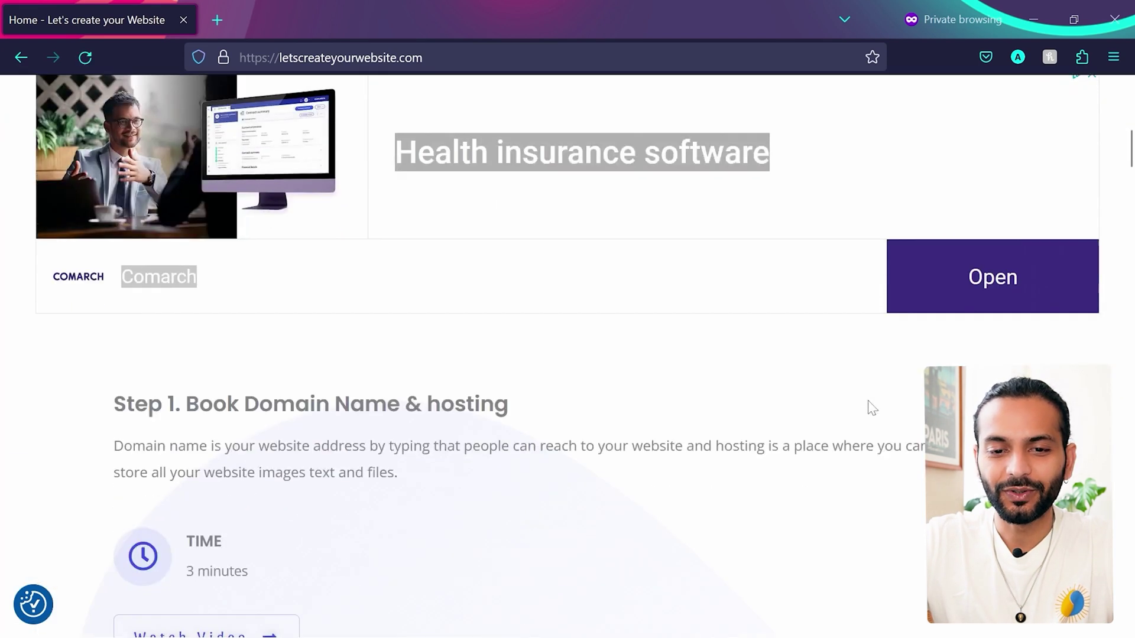
pyautogui.scroll(-3, 869, 407)
pyautogui.scroll(-5, 399, 390)
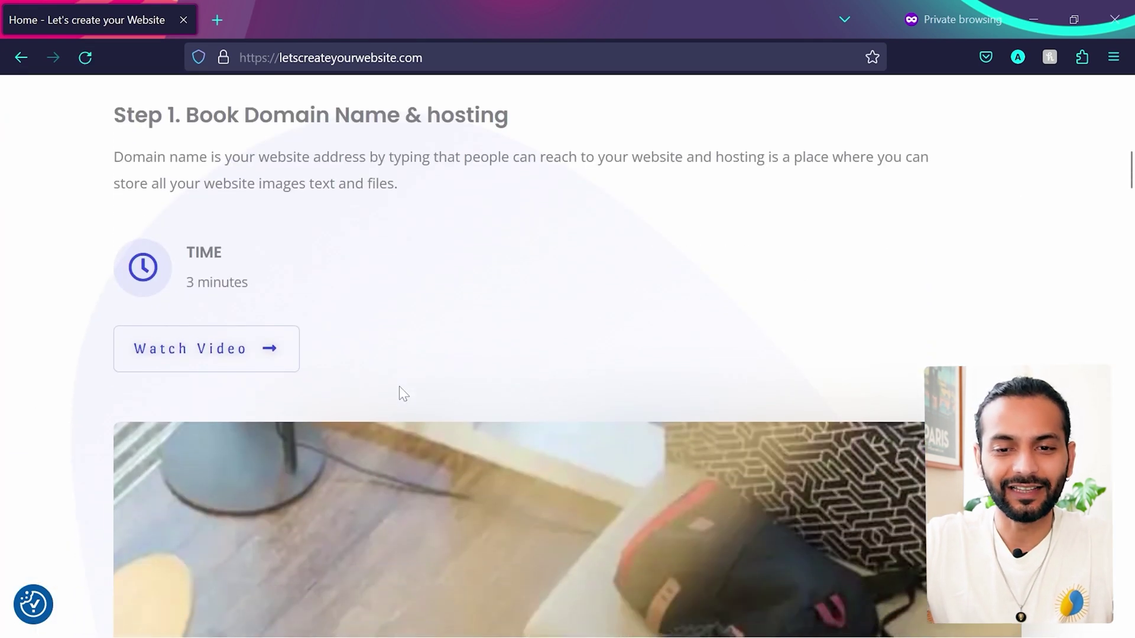
pyautogui.scroll(4, 398, 381)
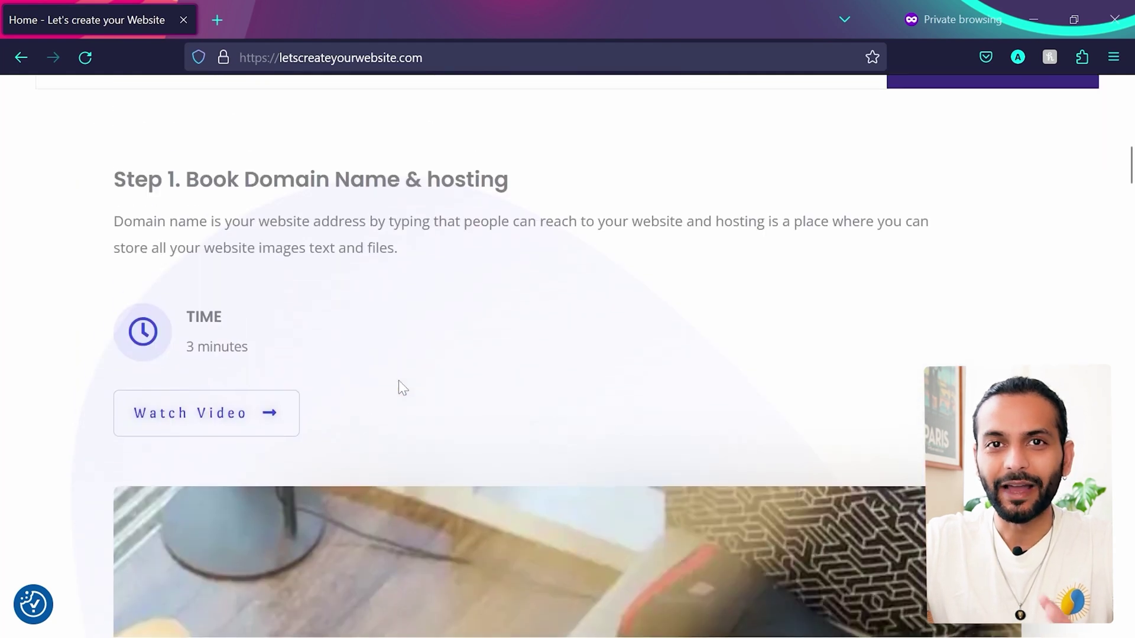
pyautogui.scroll(-1, 399, 382)
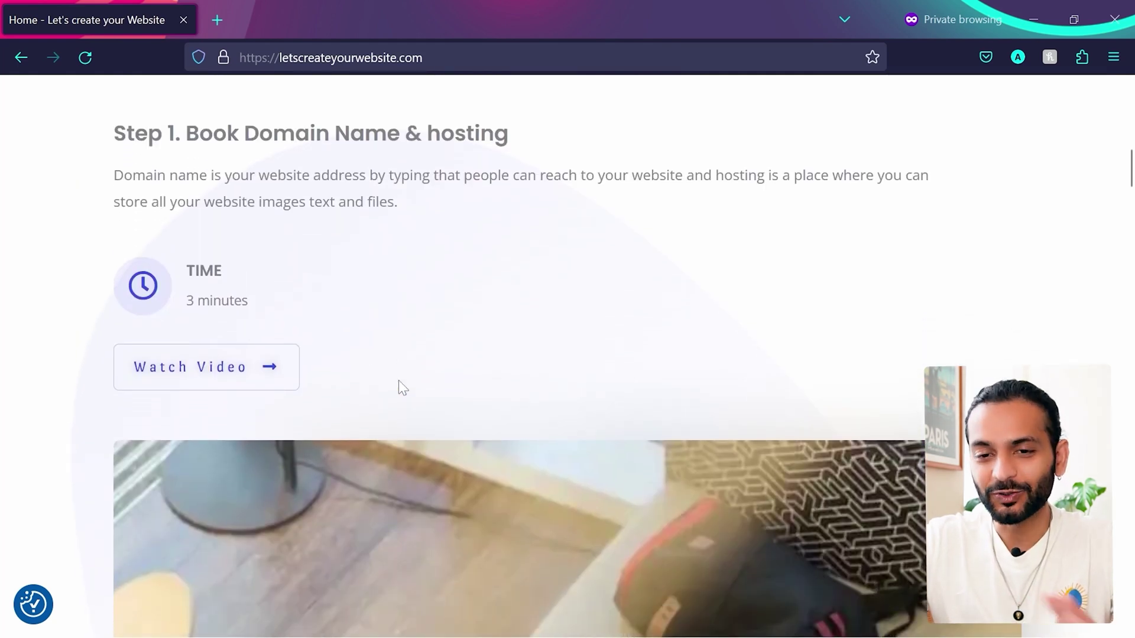
pyautogui.scroll(-4, 398, 382)
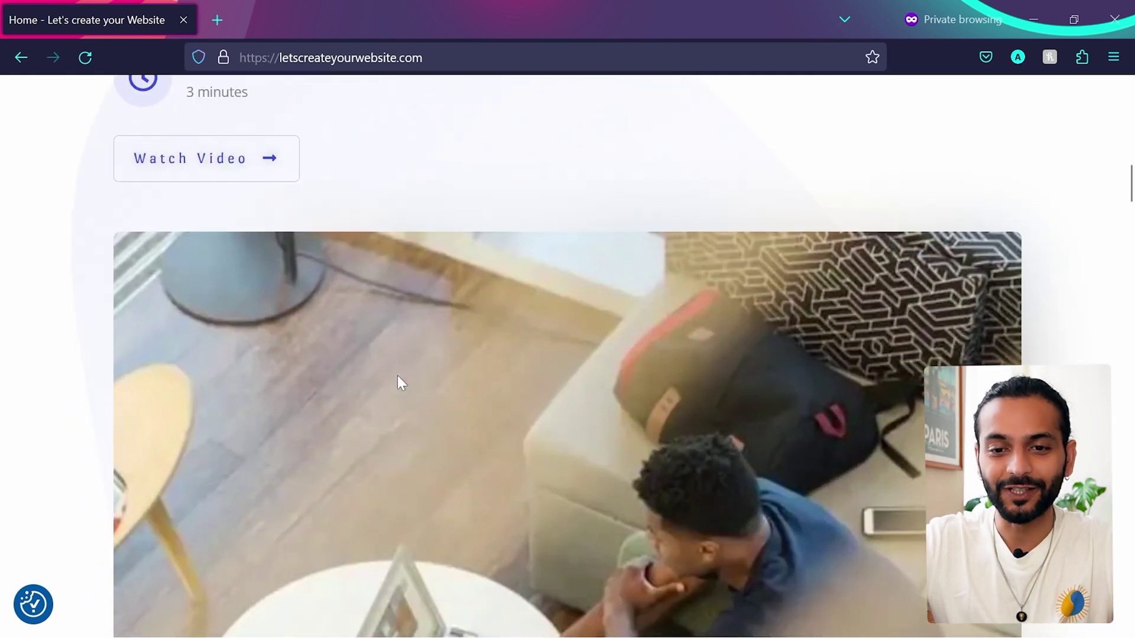
pyautogui.scroll(-2, 398, 377)
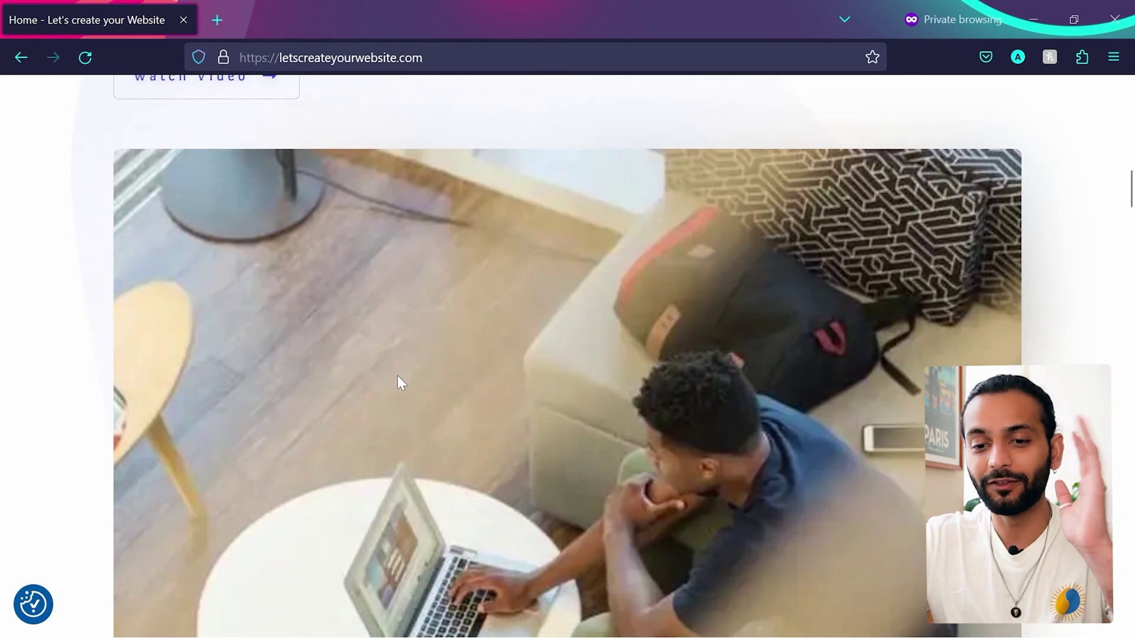
pyautogui.scroll(-1, 397, 377)
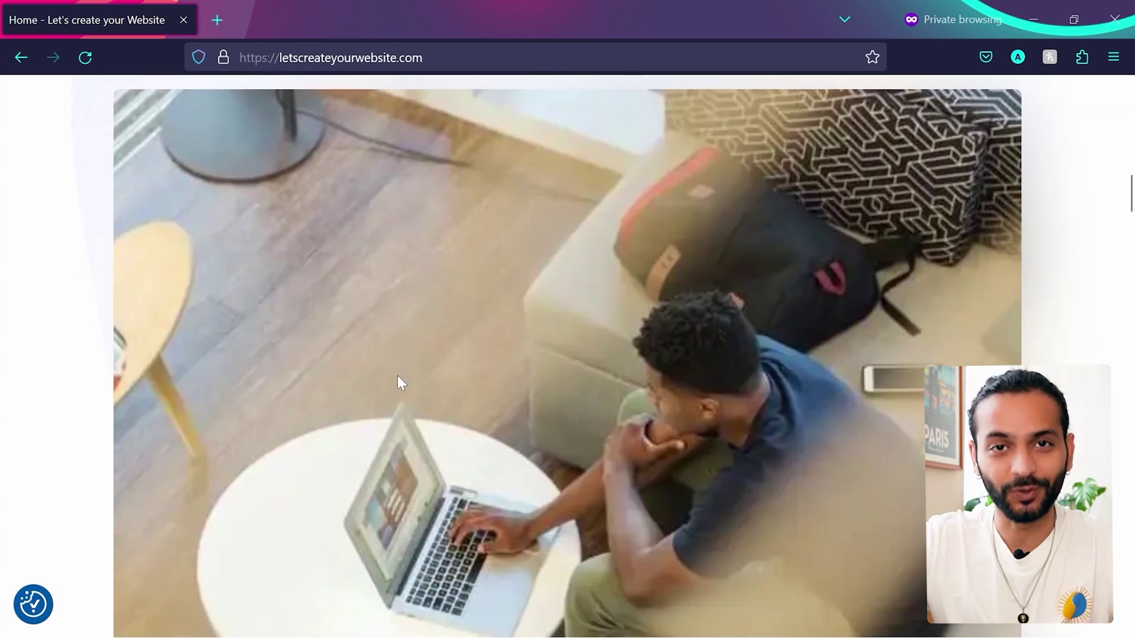
pyautogui.scroll(-15, 397, 375)
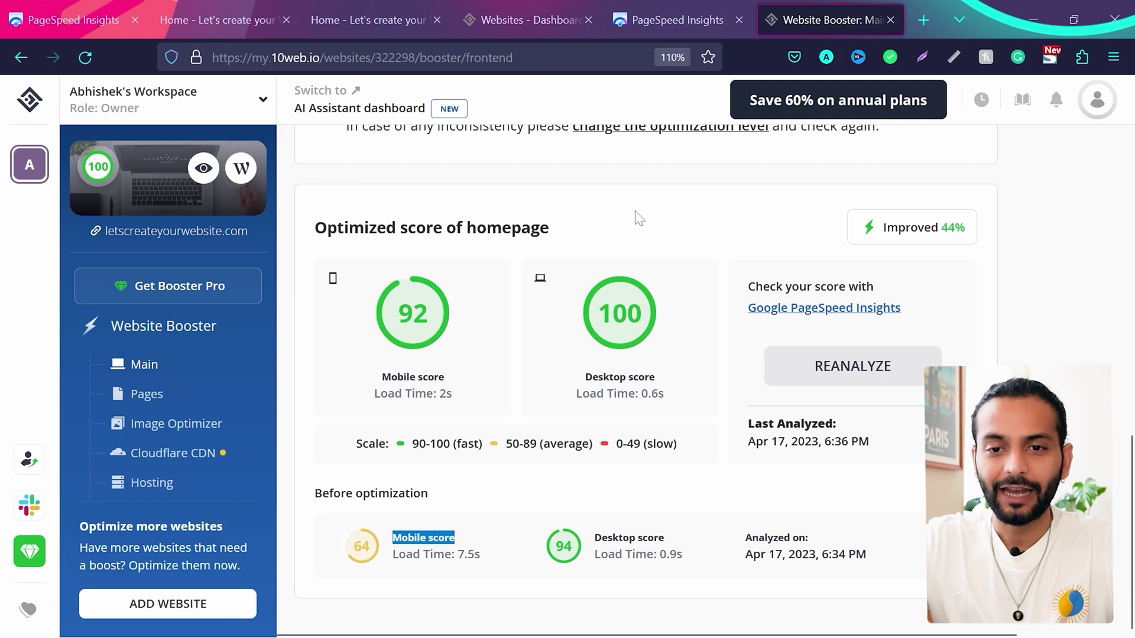
# Apply the Strong optimization level to the website.
pyautogui.scroll(10, 639, 218)
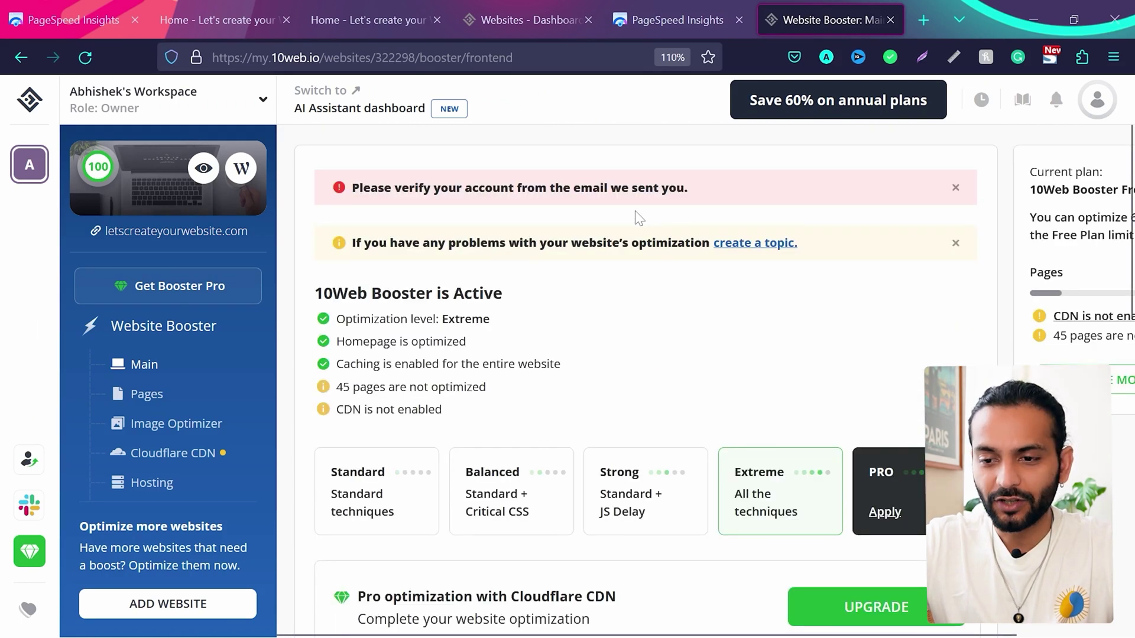
pyautogui.scroll(-3, 639, 218)
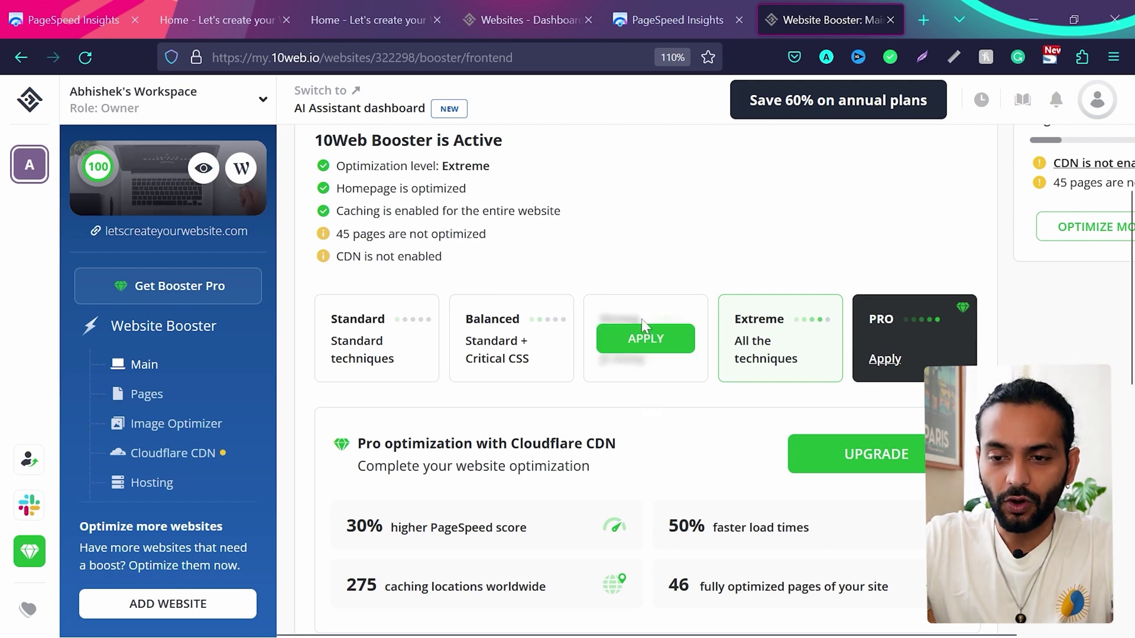
pyautogui.click(642, 339)
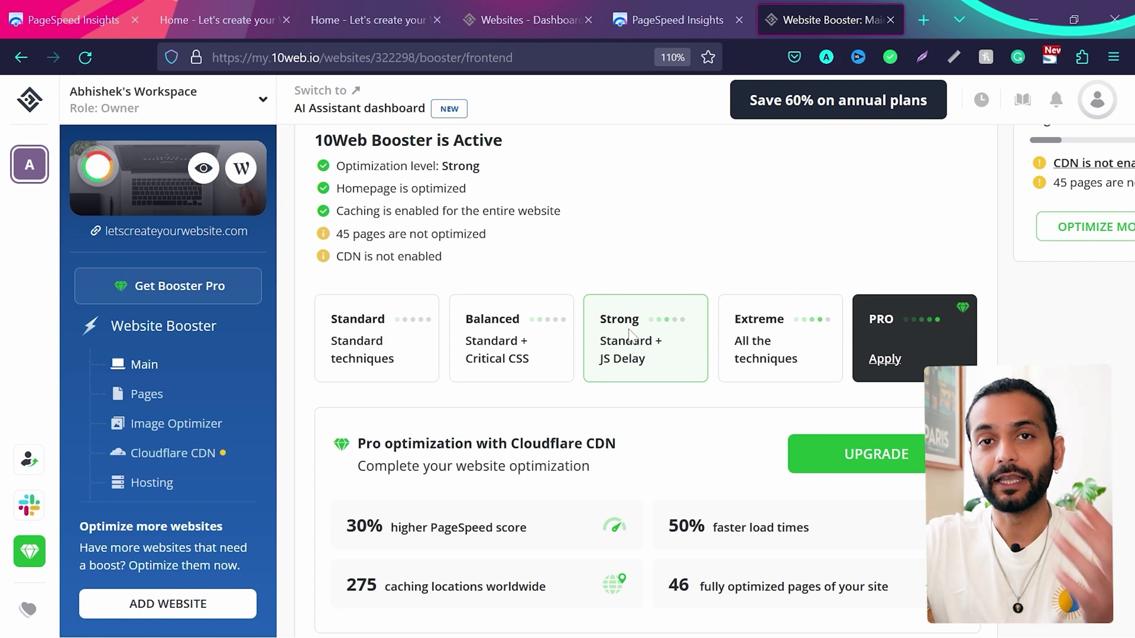
pyautogui.hotkey('alt', 'Tab')
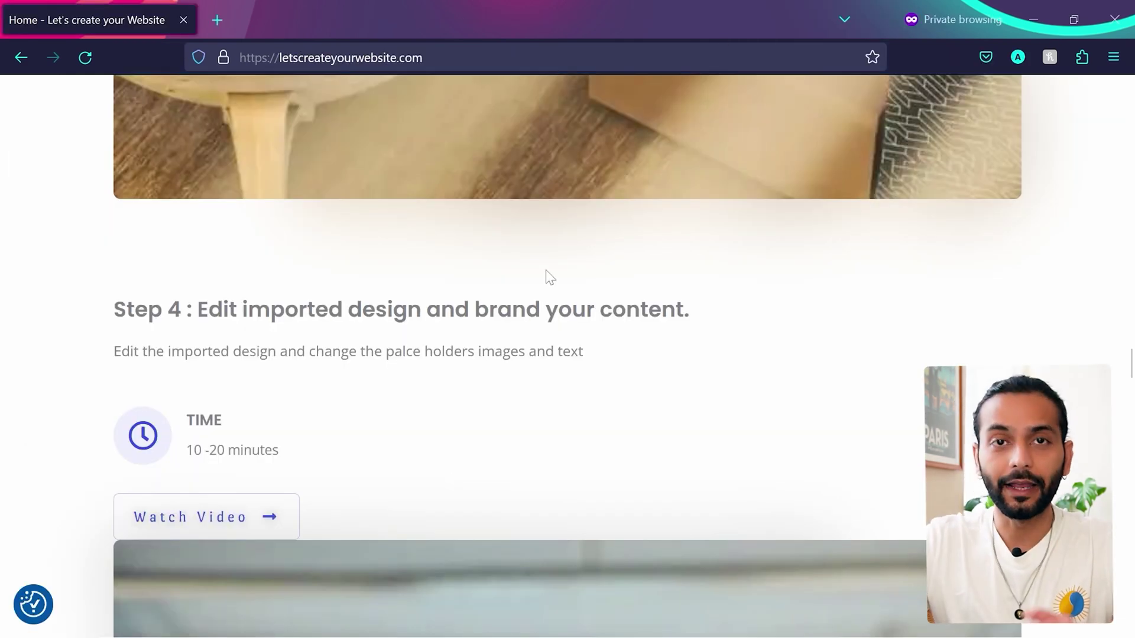
pyautogui.press('F5')
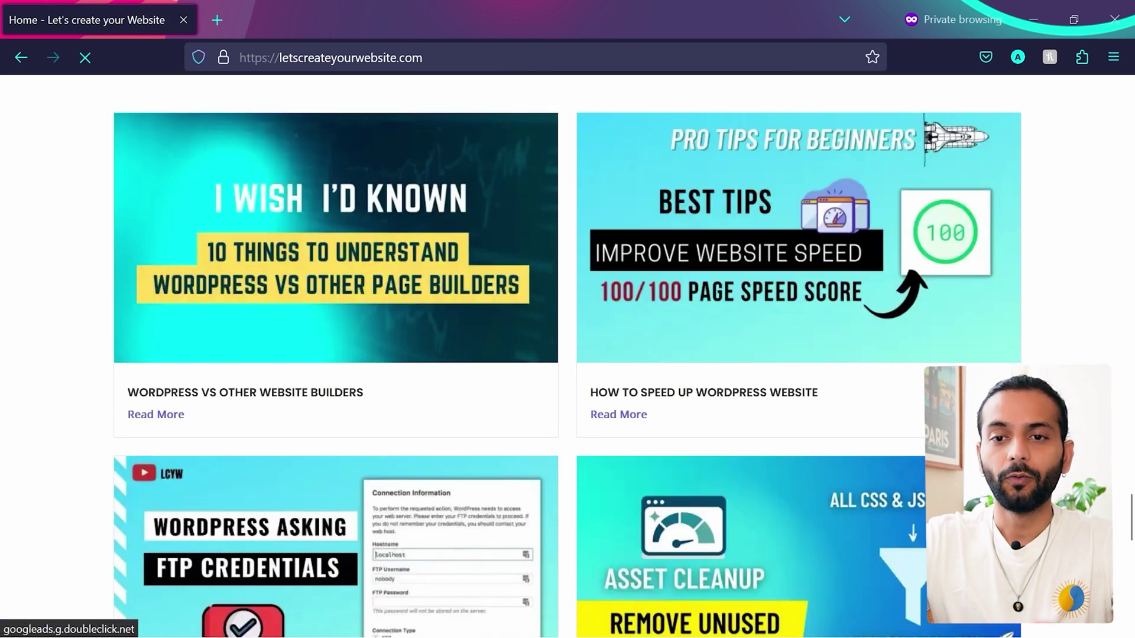
pyautogui.click(424, 58)
pyautogui.hotkey('ctrl', 'l')
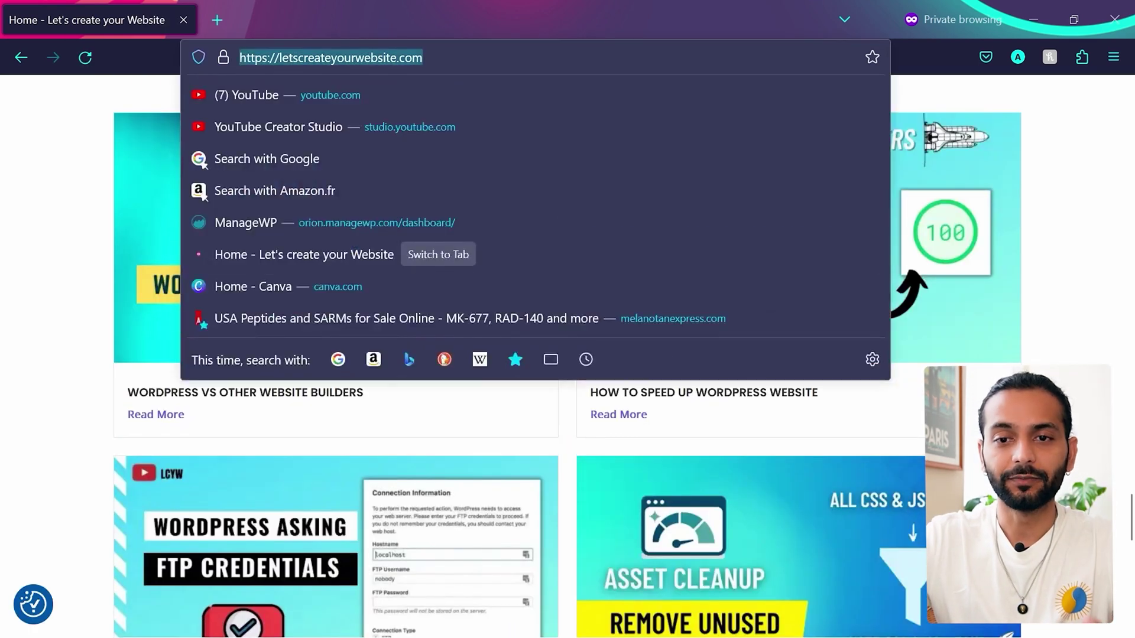
pyautogui.press('End')
pyautogui.write('/?')
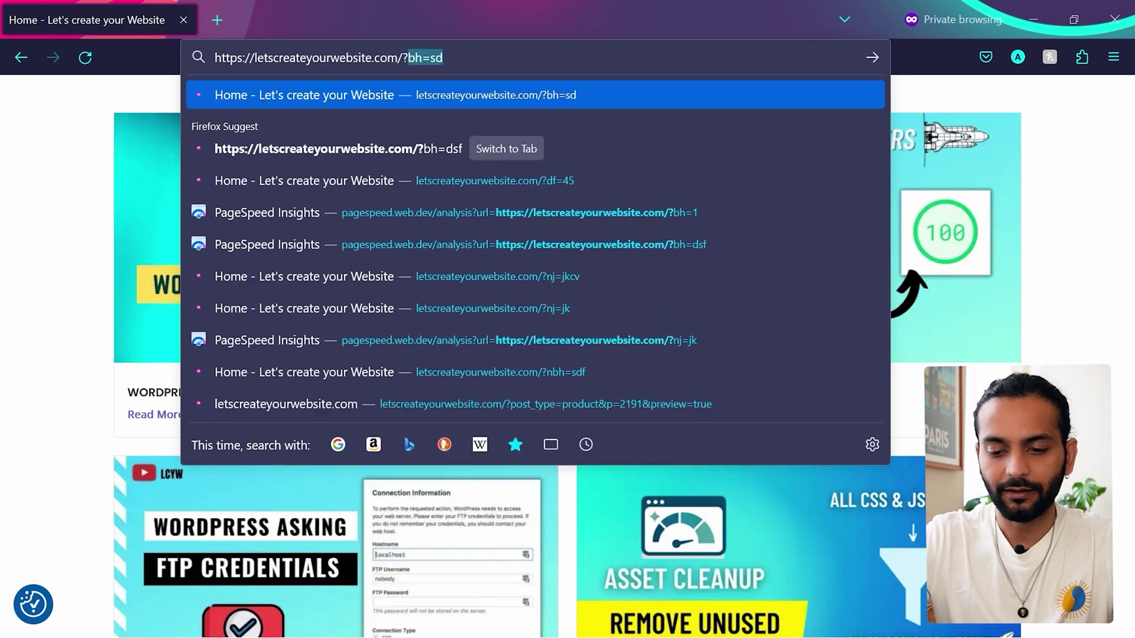
pyautogui.write('nj')
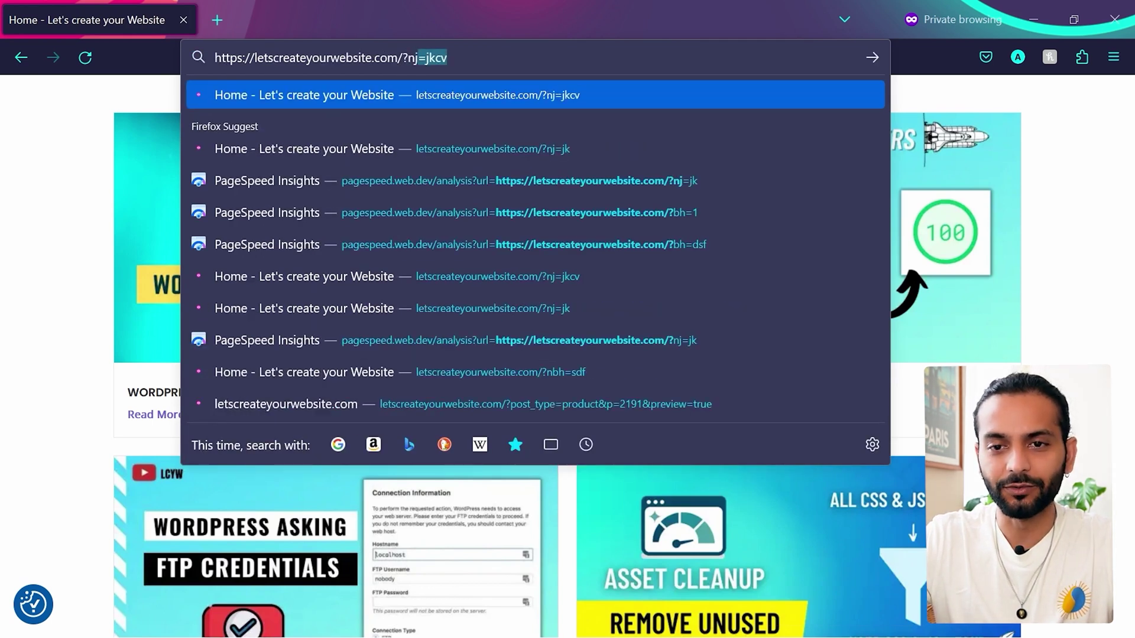
pyautogui.write('nj=12')
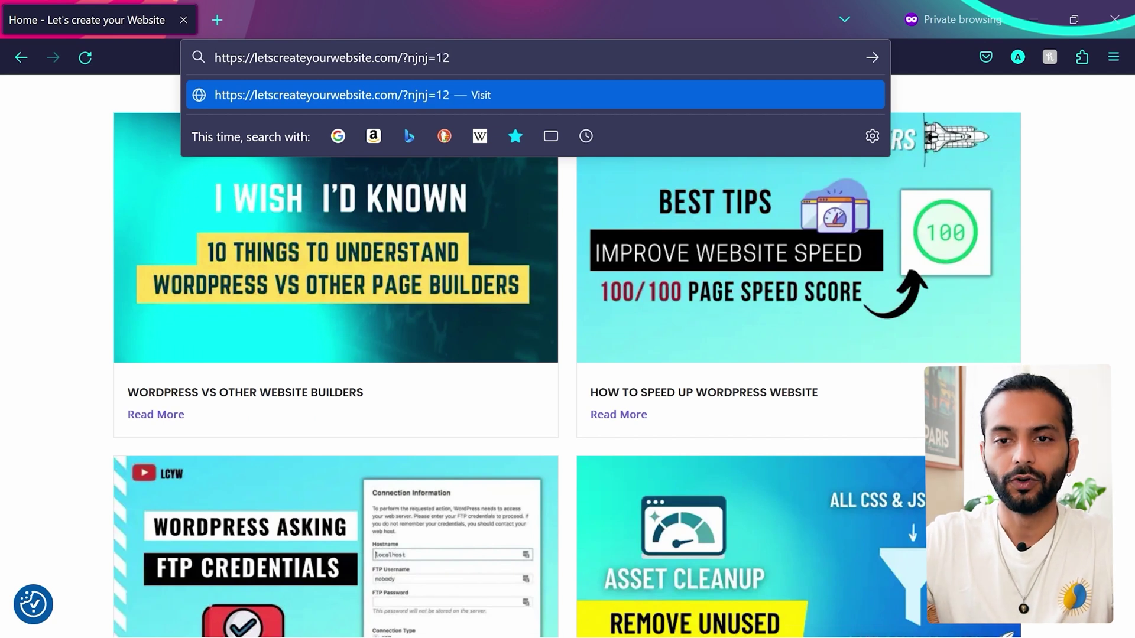
pyautogui.press('Return')
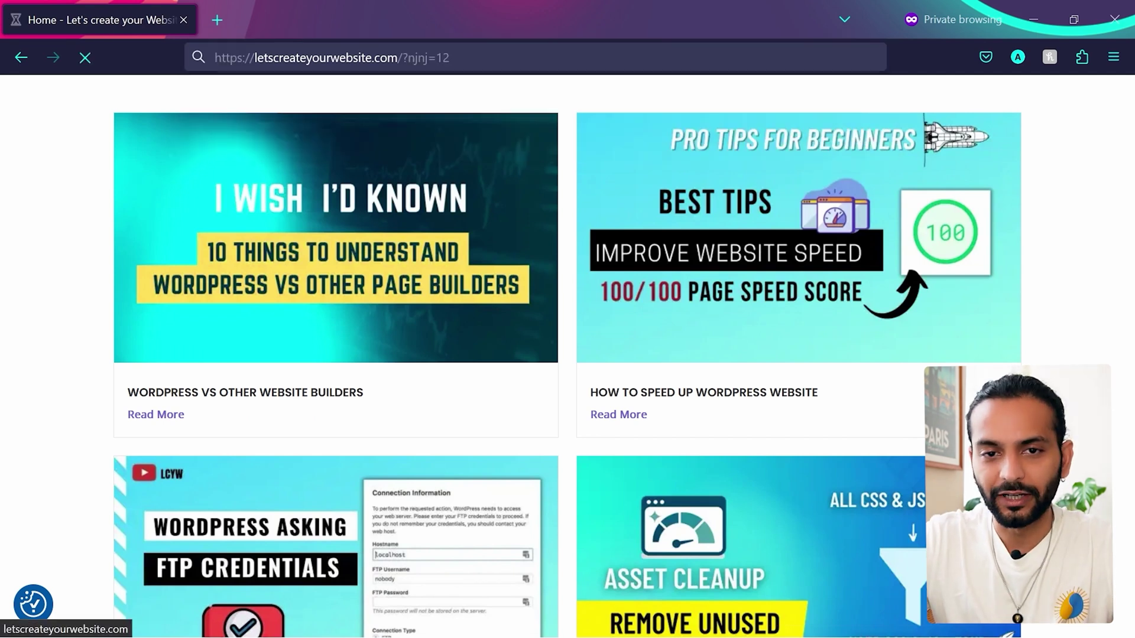
# Inspect how the homepage sections, images, hosting offers and Latest Blog Posts load and display down the page.
pyautogui.scroll(-10, 959, 271)
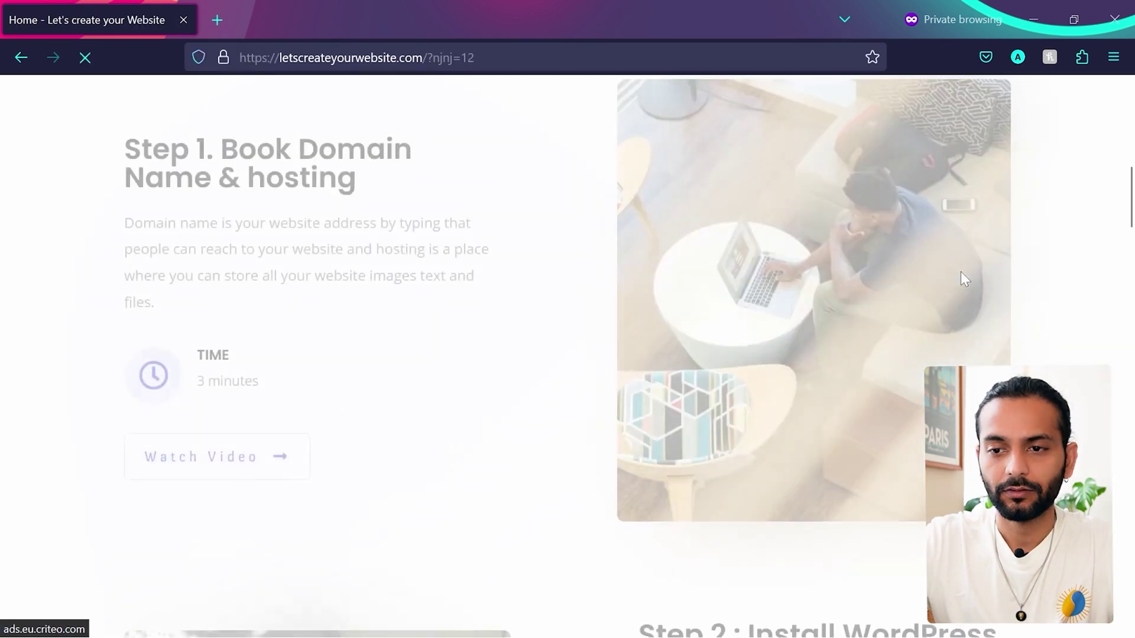
pyautogui.scroll(1, 960, 272)
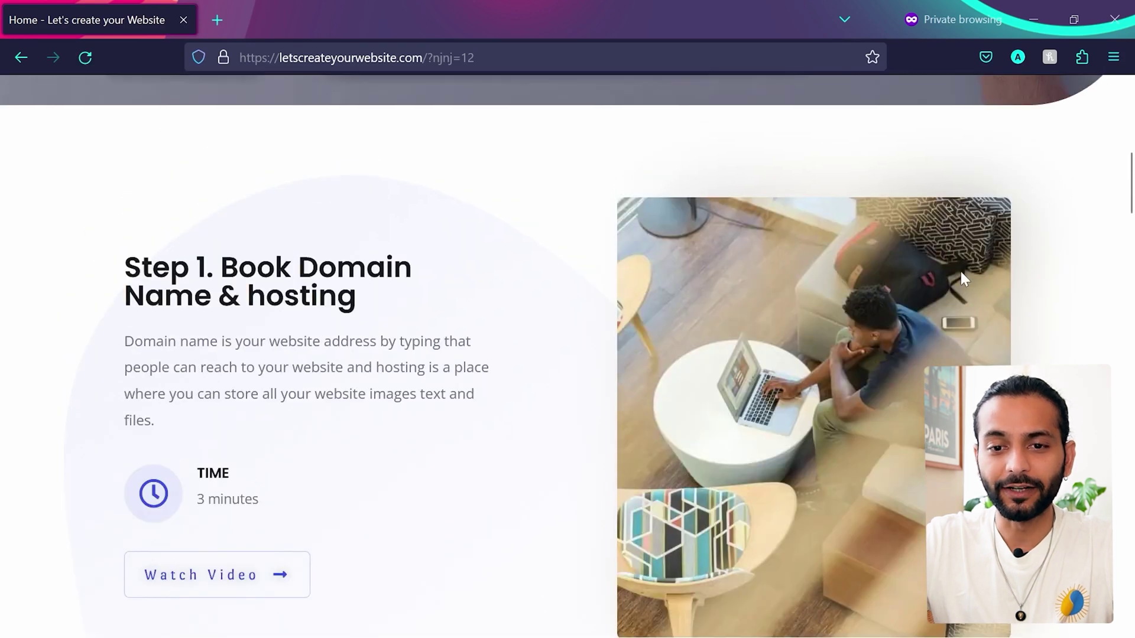
pyautogui.scroll(-2, 962, 277)
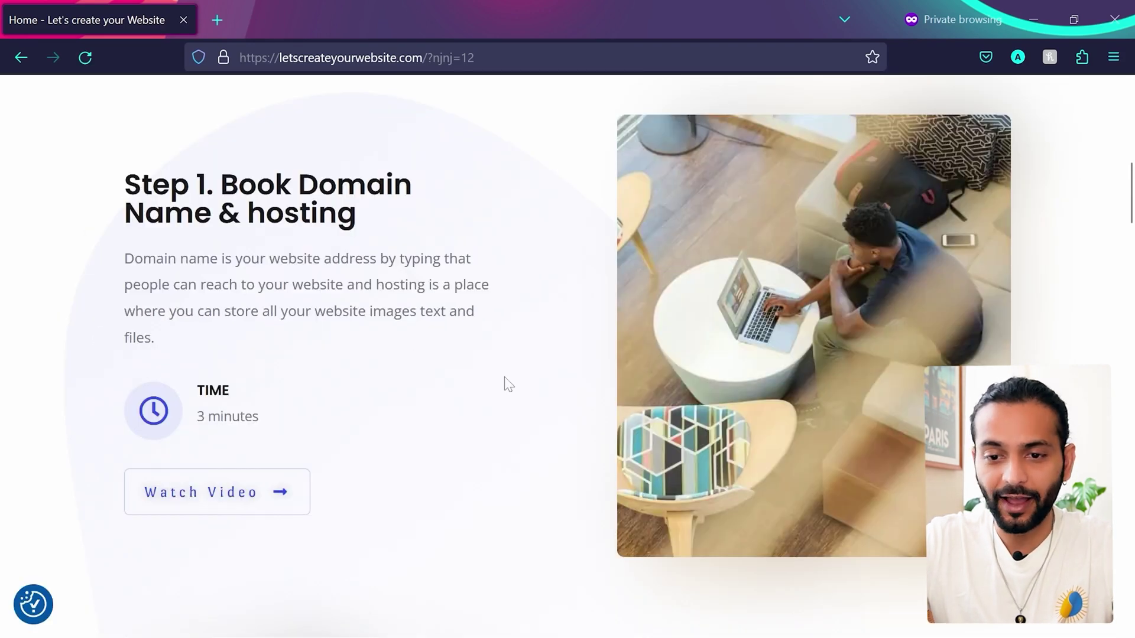
pyautogui.scroll(-7, 508, 384)
pyautogui.scroll(-9, 508, 421)
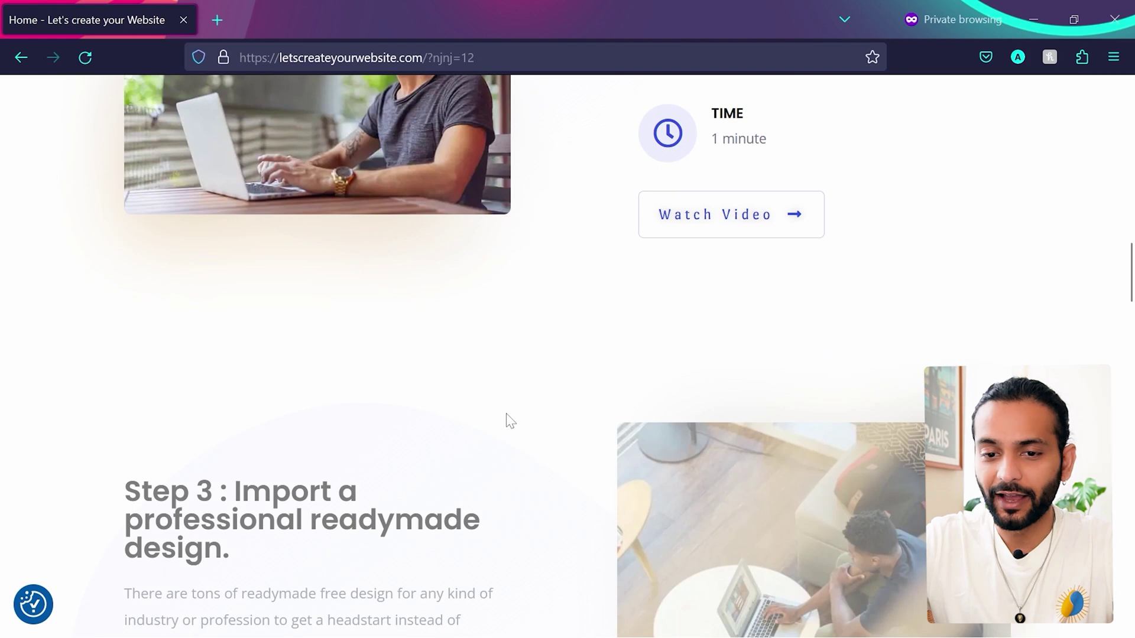
pyautogui.scroll(-20, 510, 421)
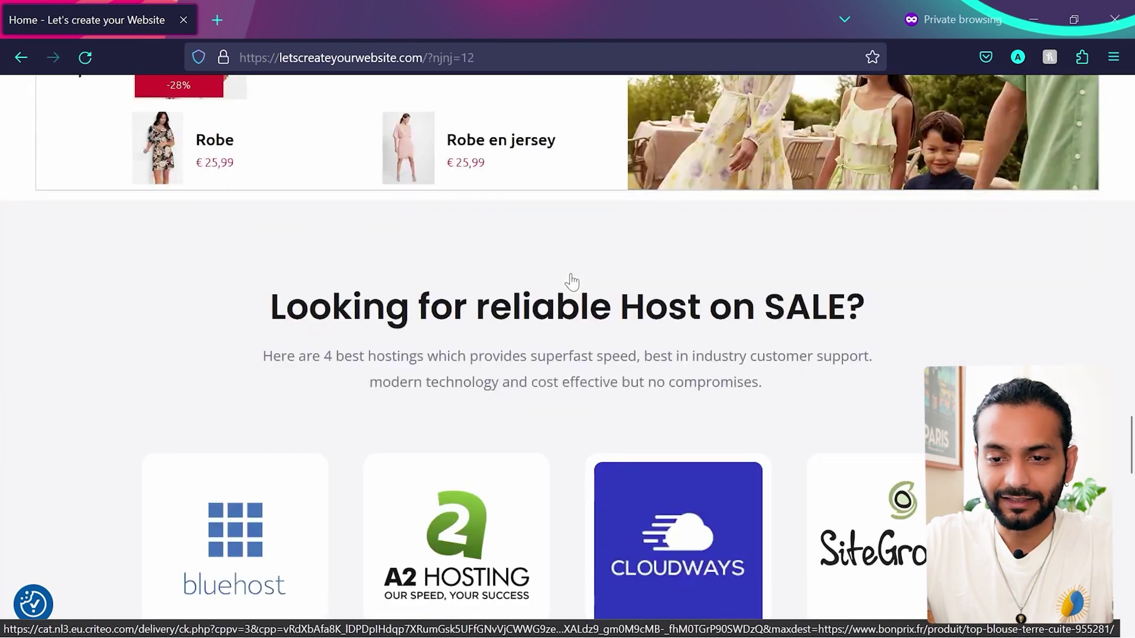
pyautogui.scroll(-16, 571, 282)
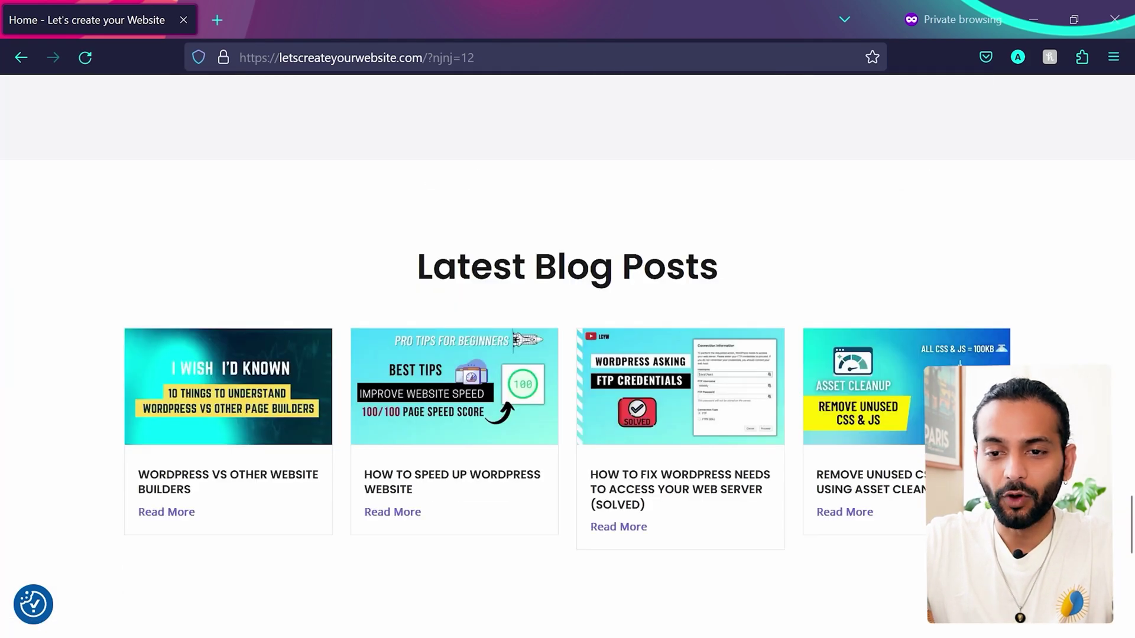
pyautogui.scroll(-6, 334, 347)
pyautogui.scroll(6, 425, 337)
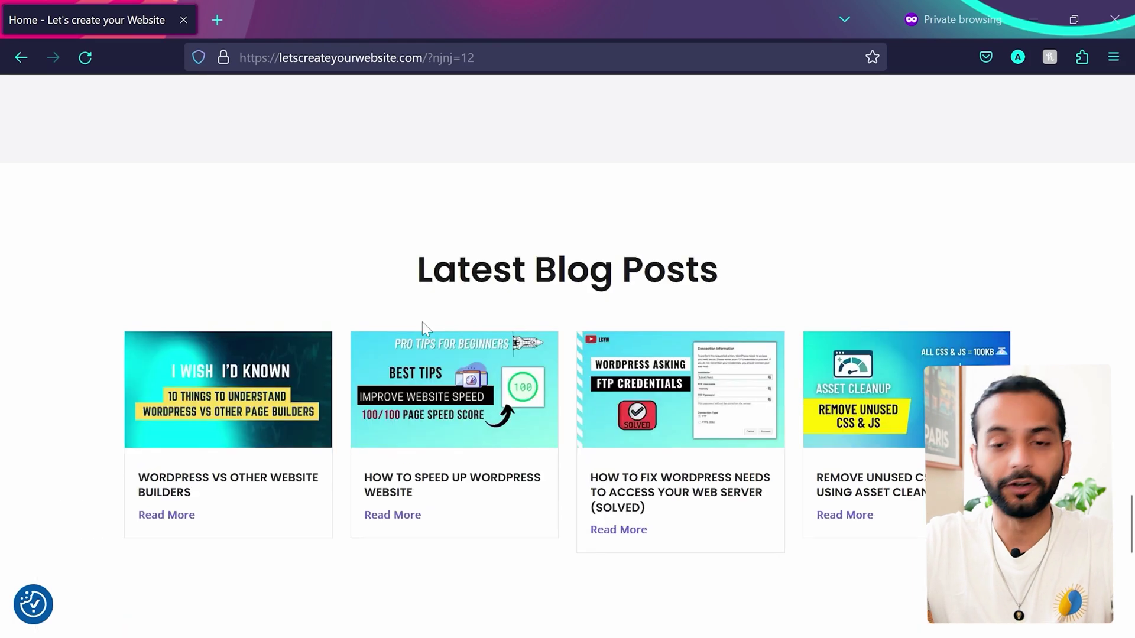
pyautogui.scroll(-8, 414, 288)
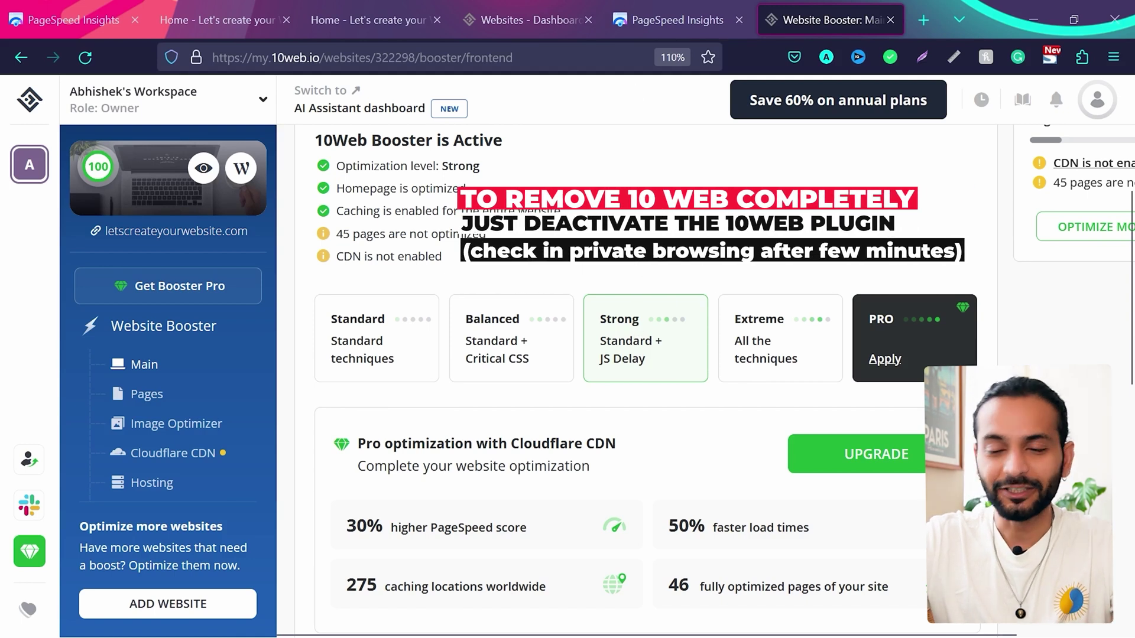
# Run a PageSpeed Insights analysis of letscreateyourwebsite.com and accept the cookie notice.
pyautogui.click(661, 15)
pyautogui.click(362, 177)
pyautogui.write('letscreateyourwebsite.com')
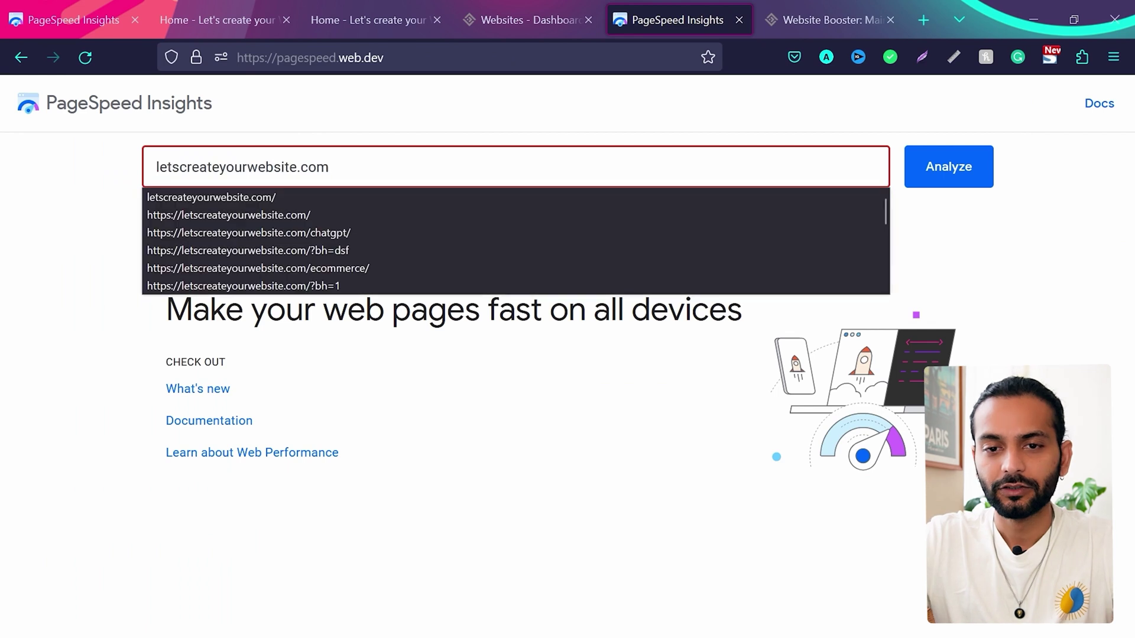
pyautogui.press('Return')
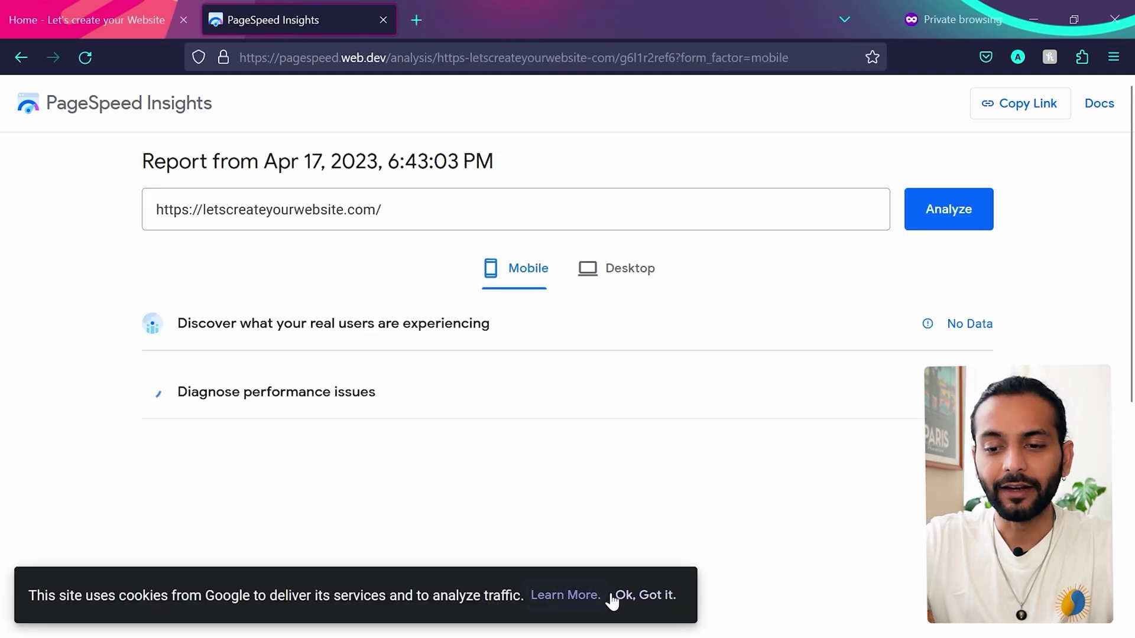
pyautogui.click(640, 597)
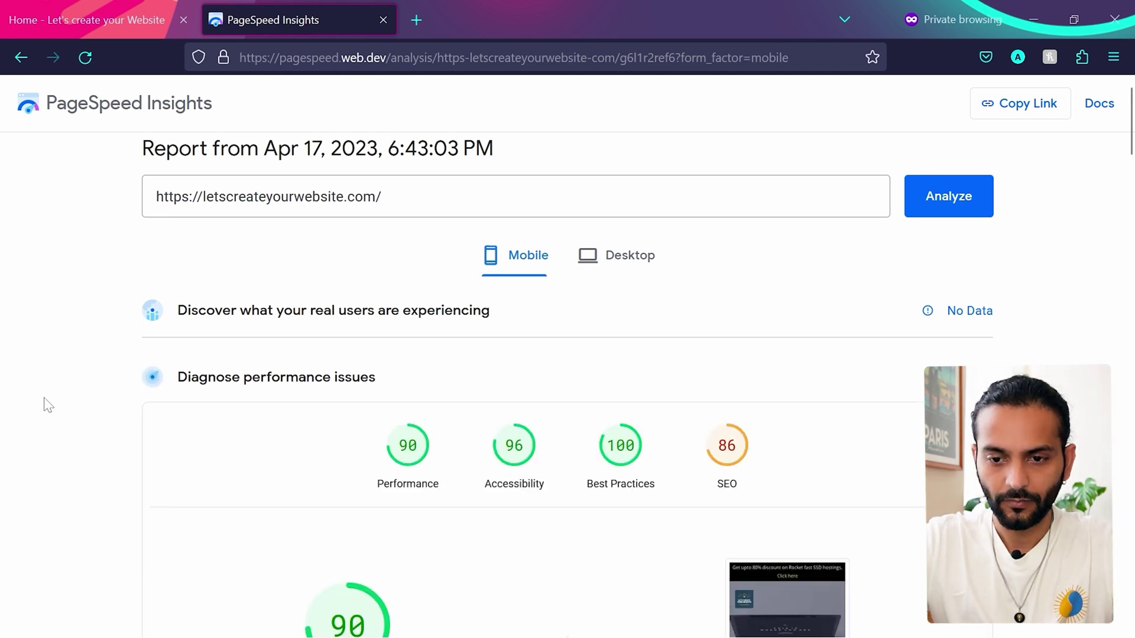
# Examine the mobile report's category scores, performance metrics and diagnostics.
pyautogui.scroll(-3, 43, 400)
pyautogui.scroll(-2, 47, 405)
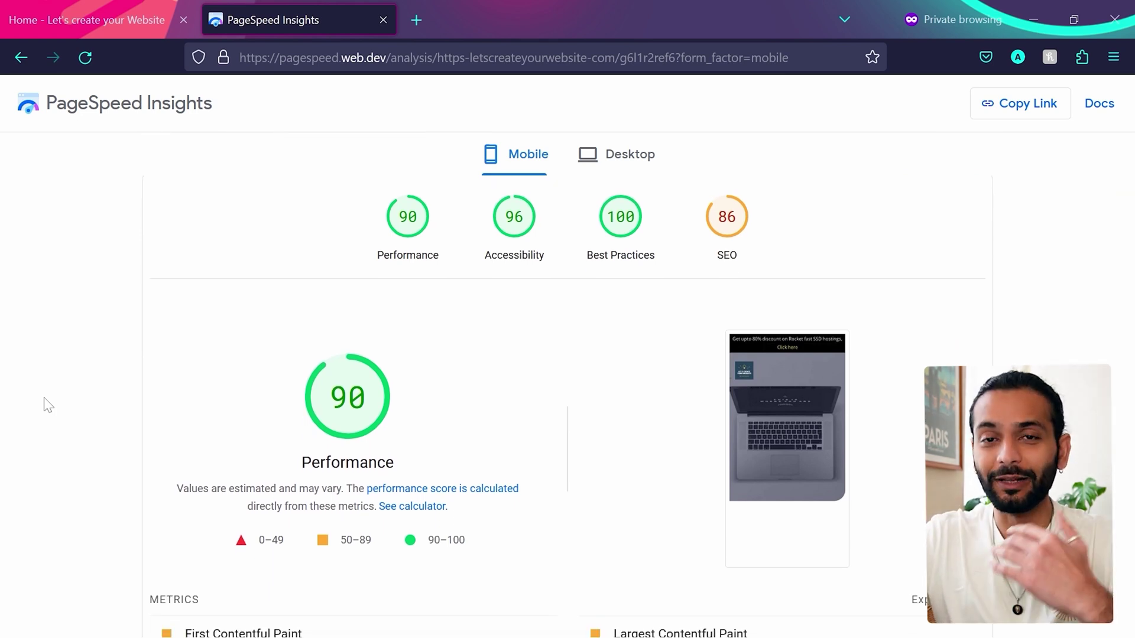
pyautogui.scroll(-5, 45, 399)
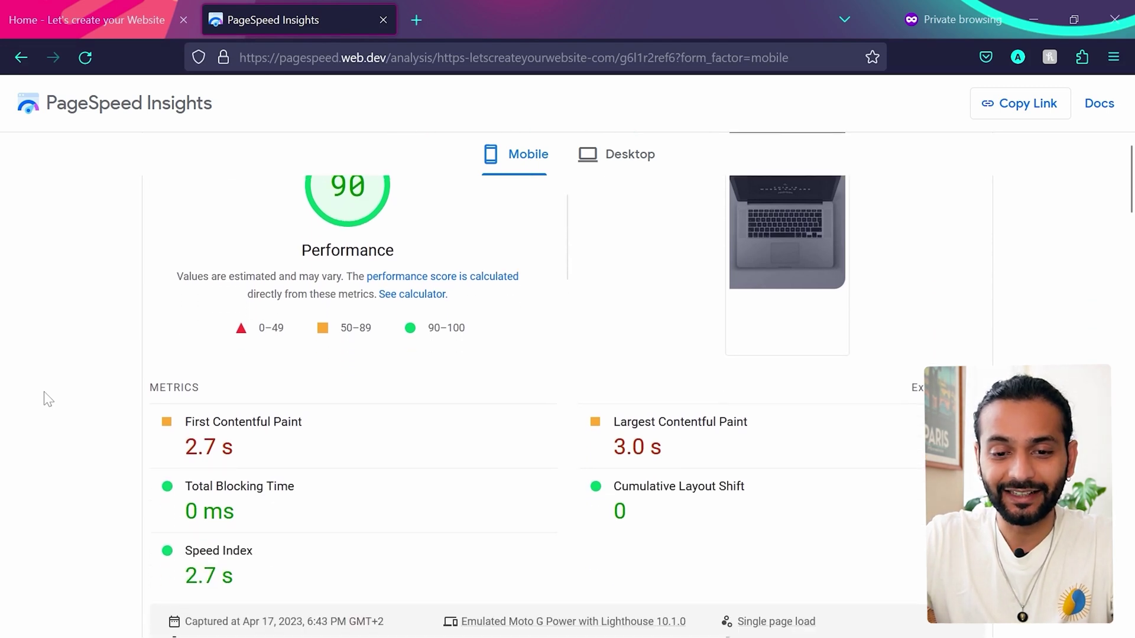
pyautogui.scroll(-10, 48, 399)
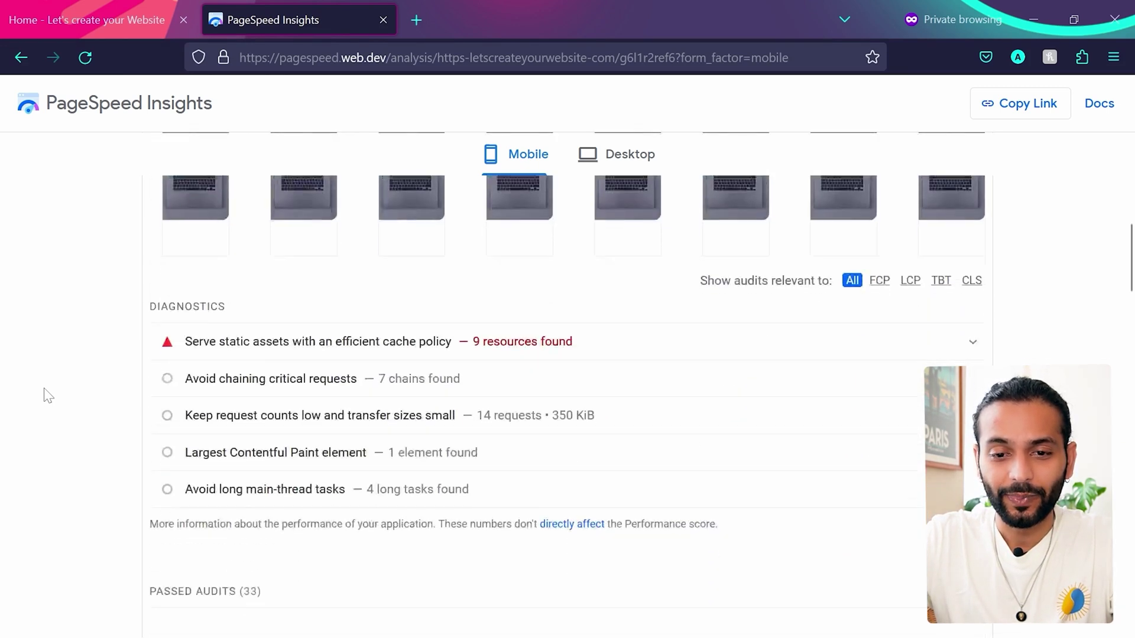
pyautogui.scroll(-1, 46, 394)
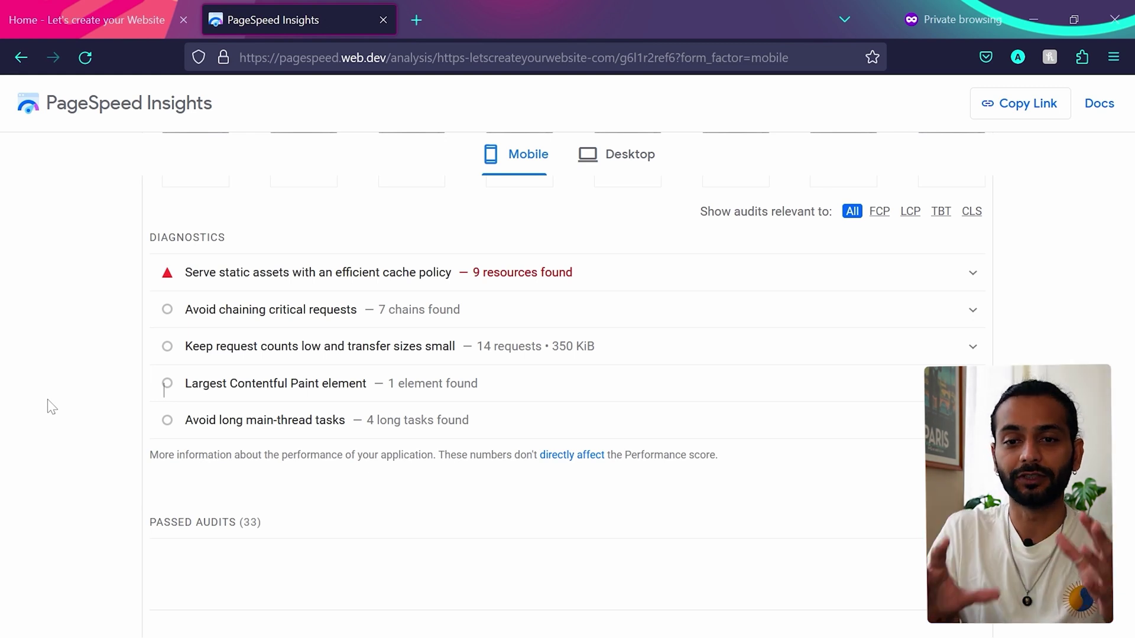
# Return to the homepage in the private window and recheck its blog posts and hosting offers.
pyautogui.click(49, 7)
pyautogui.scroll(9, 324, 354)
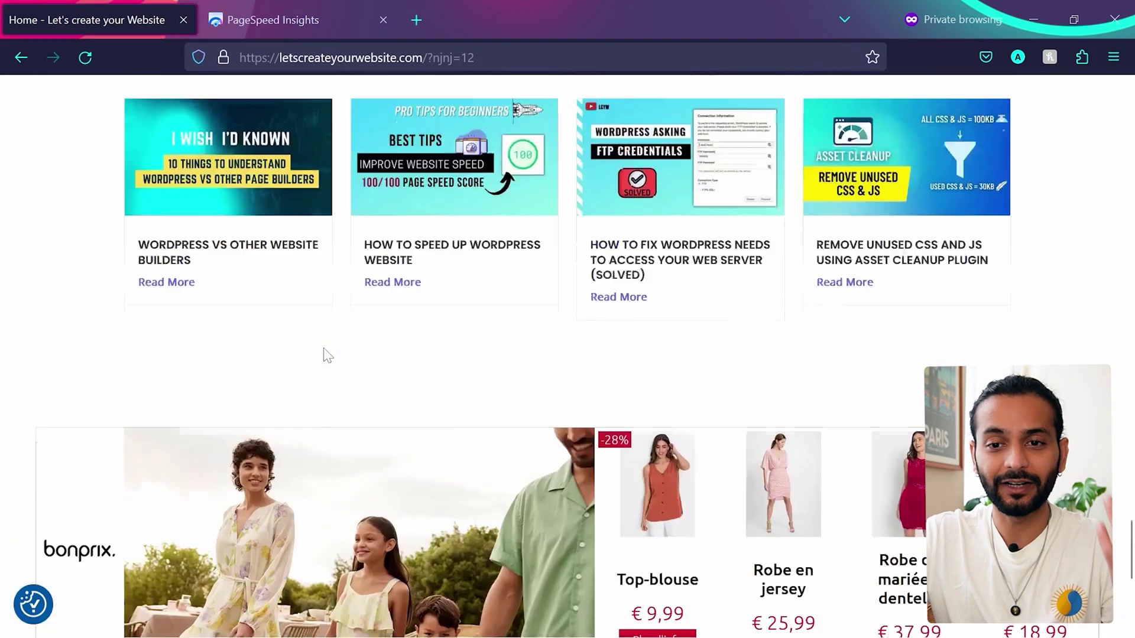
pyautogui.scroll(6, 324, 354)
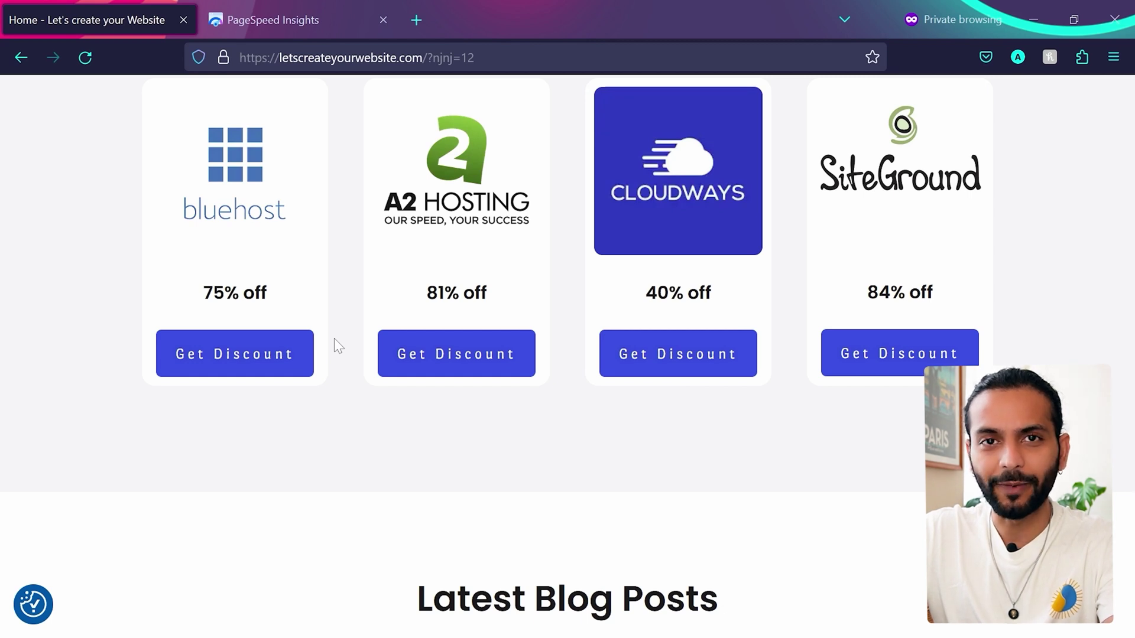
# Go back to the PageSpeed Insights report, review the mobile scores and show the desktop results.
pyautogui.click(358, 18)
pyautogui.scroll(15, 59, 397)
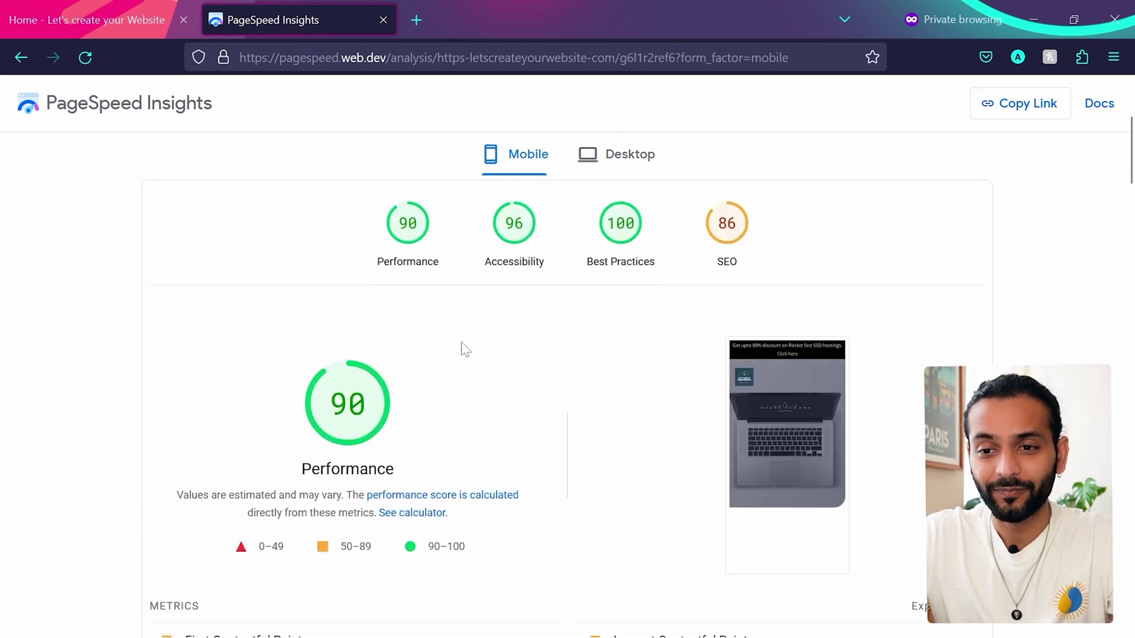
pyautogui.click(631, 157)
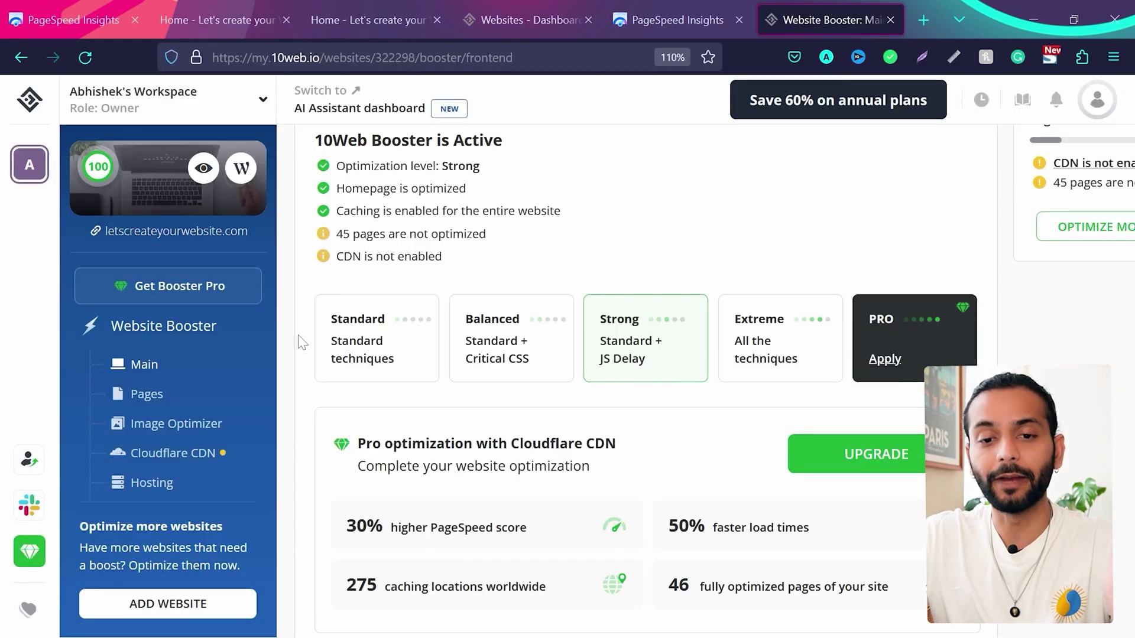
# Review the 10Web Booster status list, covering optimization level, homepage optimization and caching, and the Pro optimization offer below it.
pyautogui.scroll(1, 301, 342)
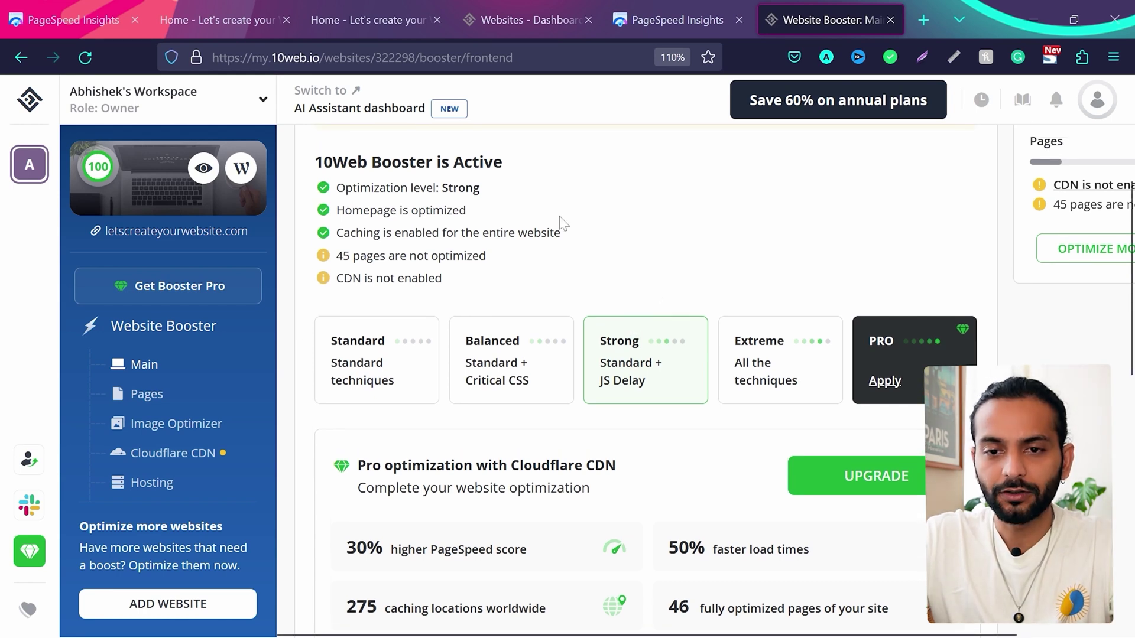
pyautogui.moveTo(335, 188); pyautogui.dragTo(465, 188)
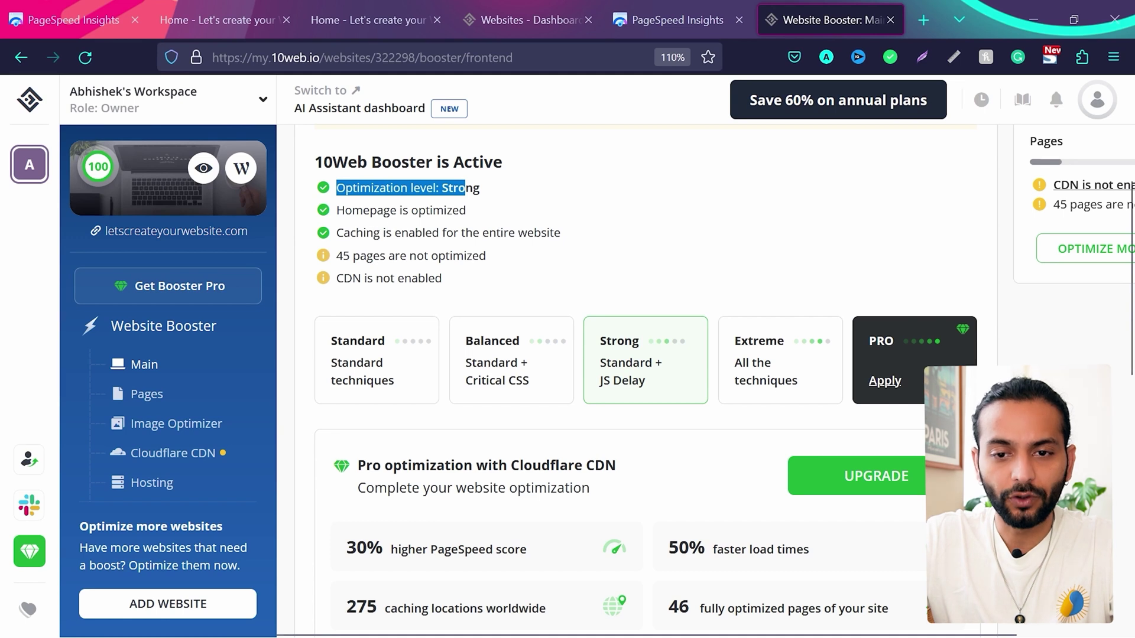
pyautogui.moveTo(344, 211); pyautogui.dragTo(400, 210)
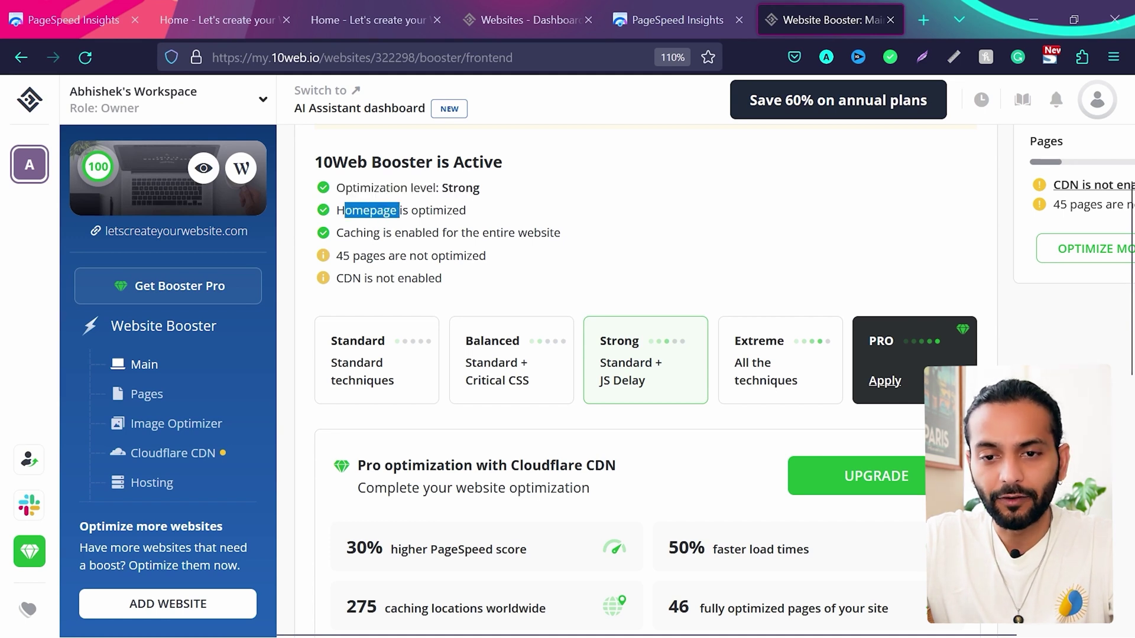
pyautogui.click(439, 232)
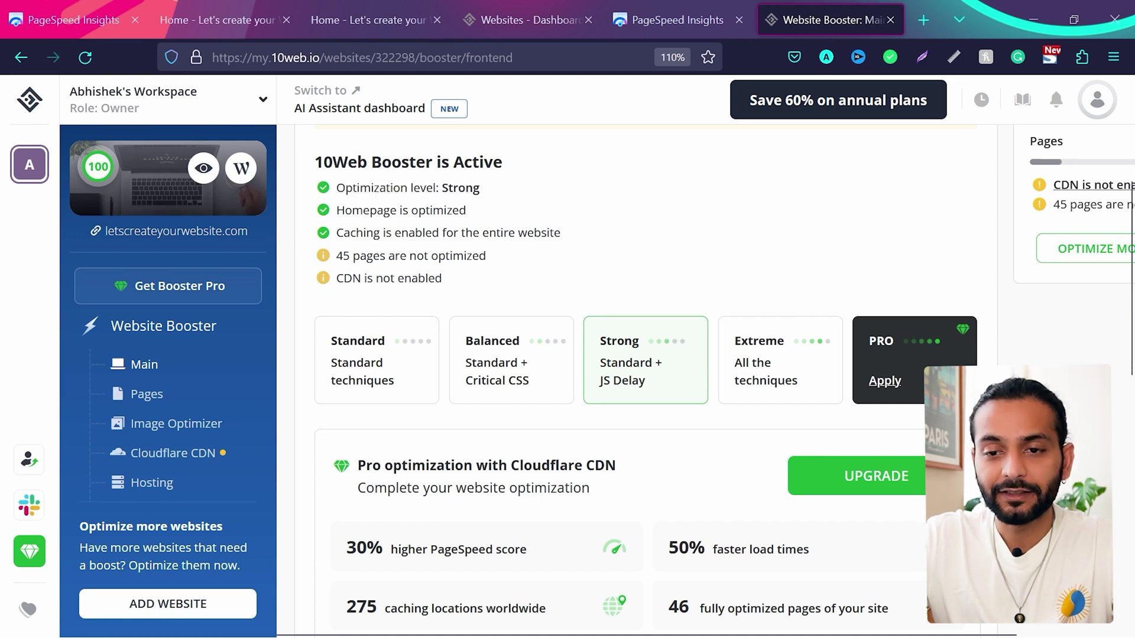
pyautogui.moveTo(562, 233); pyautogui.dragTo(480, 233)
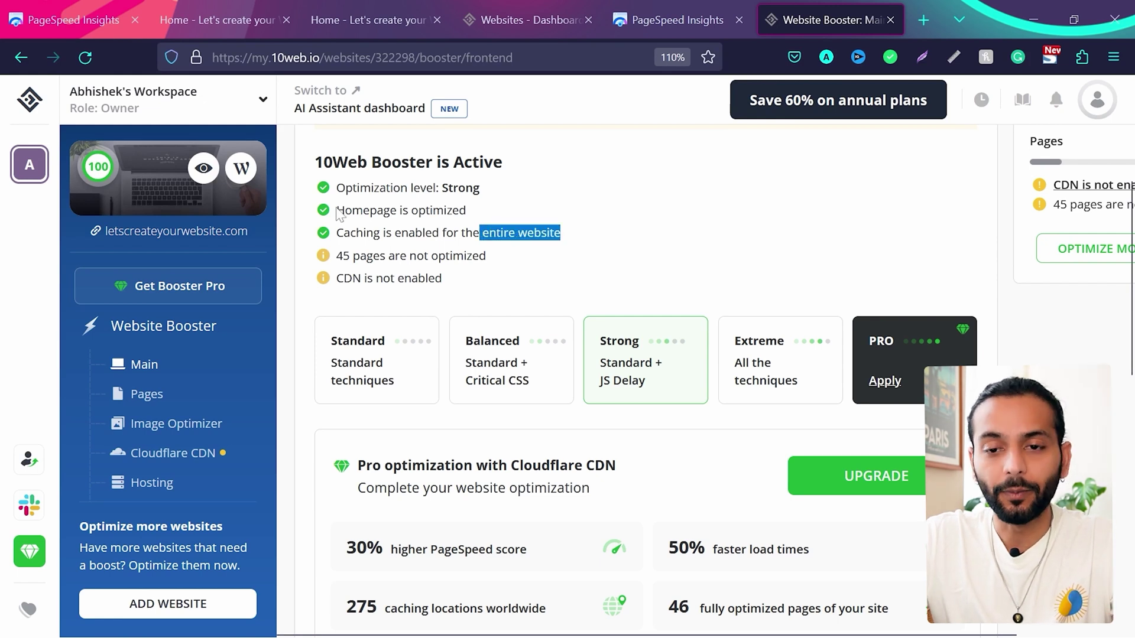
pyautogui.scroll(-4, 592, 256)
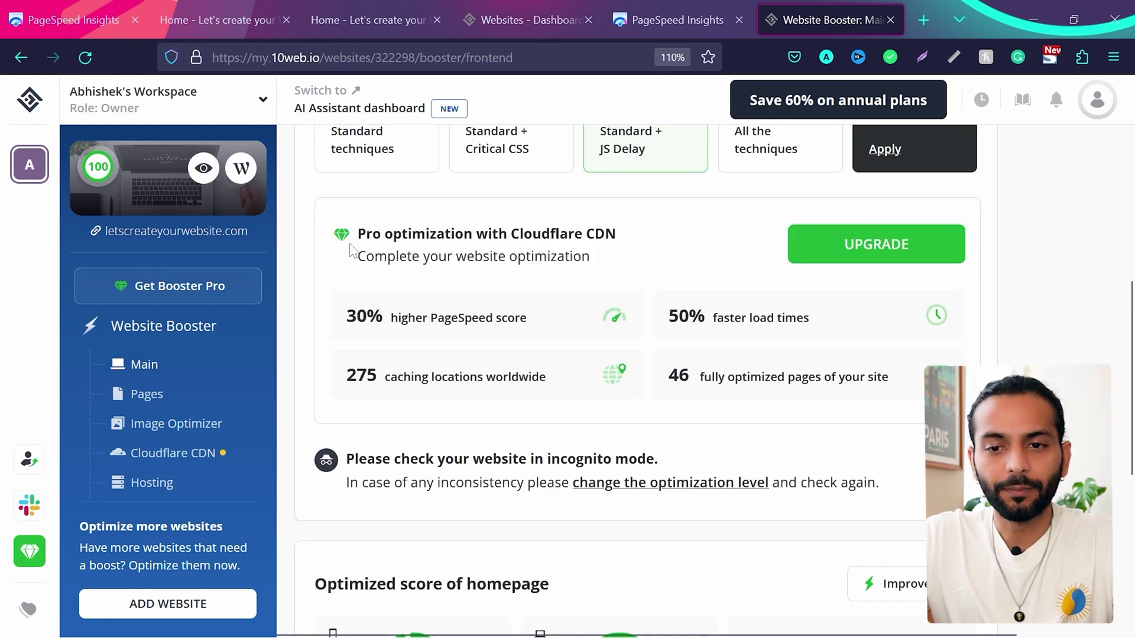
# Review the Pro optimization with Cloudflare CDN offer and the optimized homepage scores compared with those before optimization.
pyautogui.scroll(-1, 648, 260)
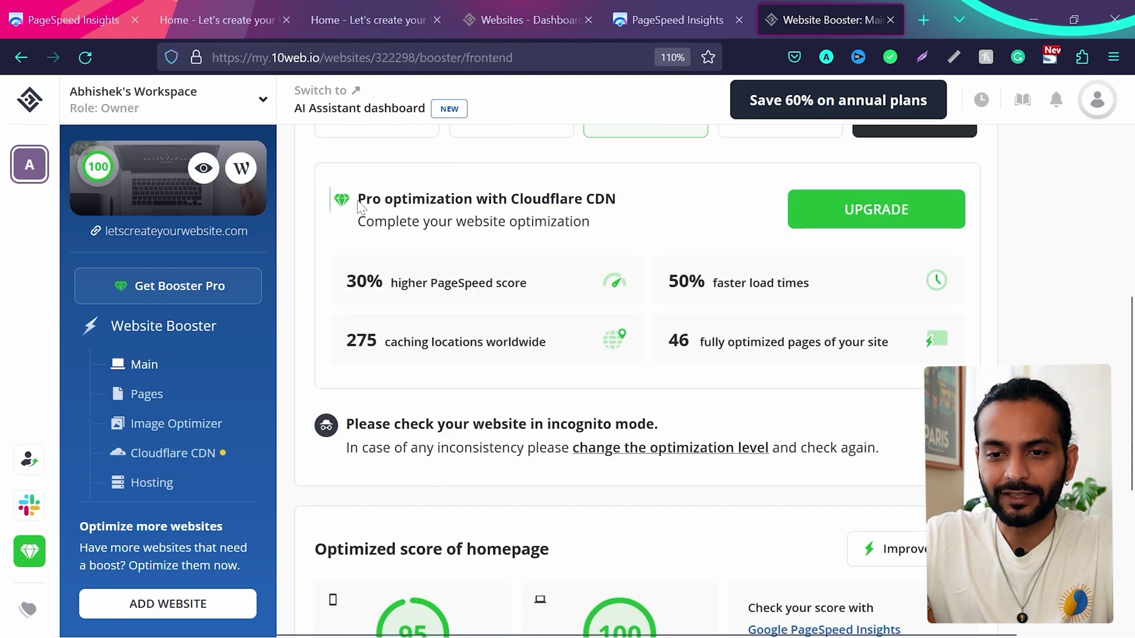
pyautogui.moveTo(357, 199); pyautogui.dragTo(615, 242)
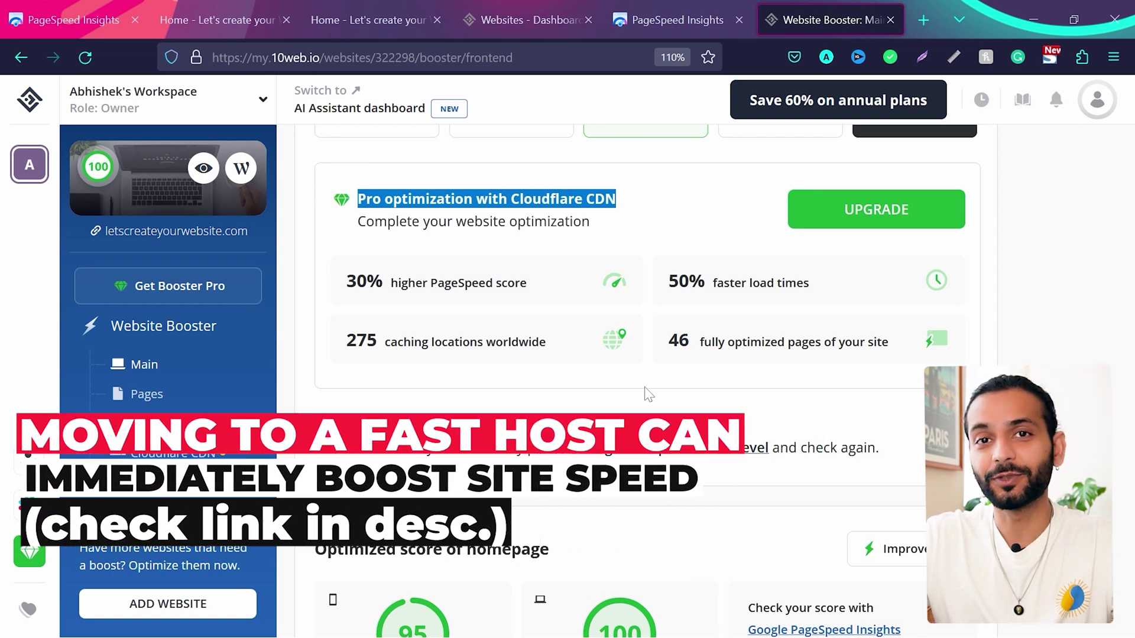
pyautogui.scroll(-5, 648, 394)
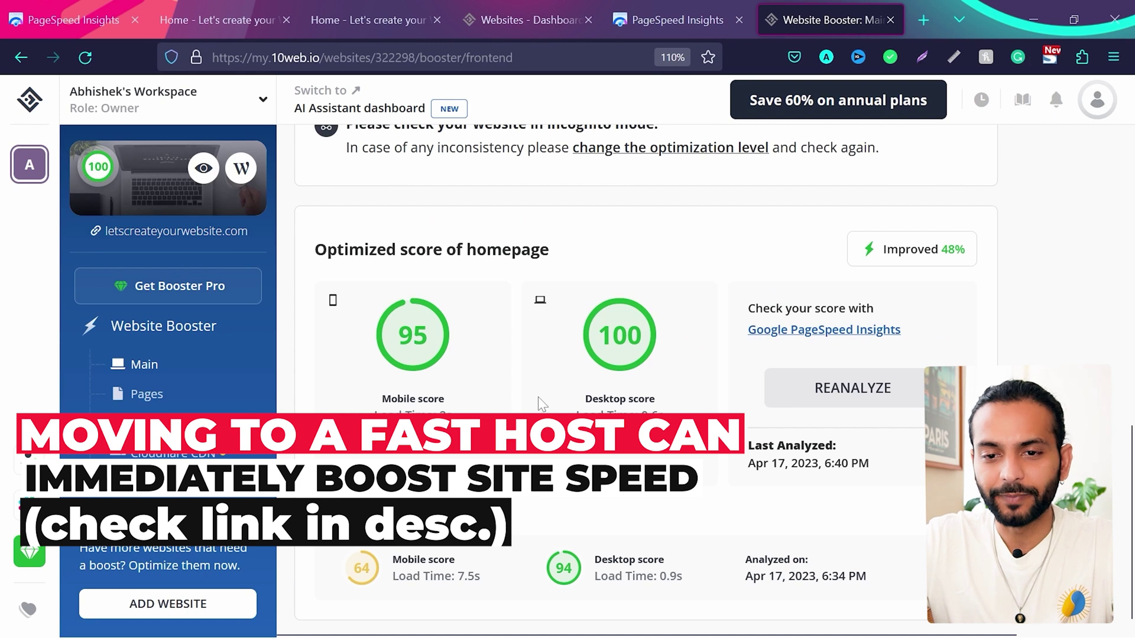
pyautogui.moveTo(398, 335); pyautogui.dragTo(431, 341)
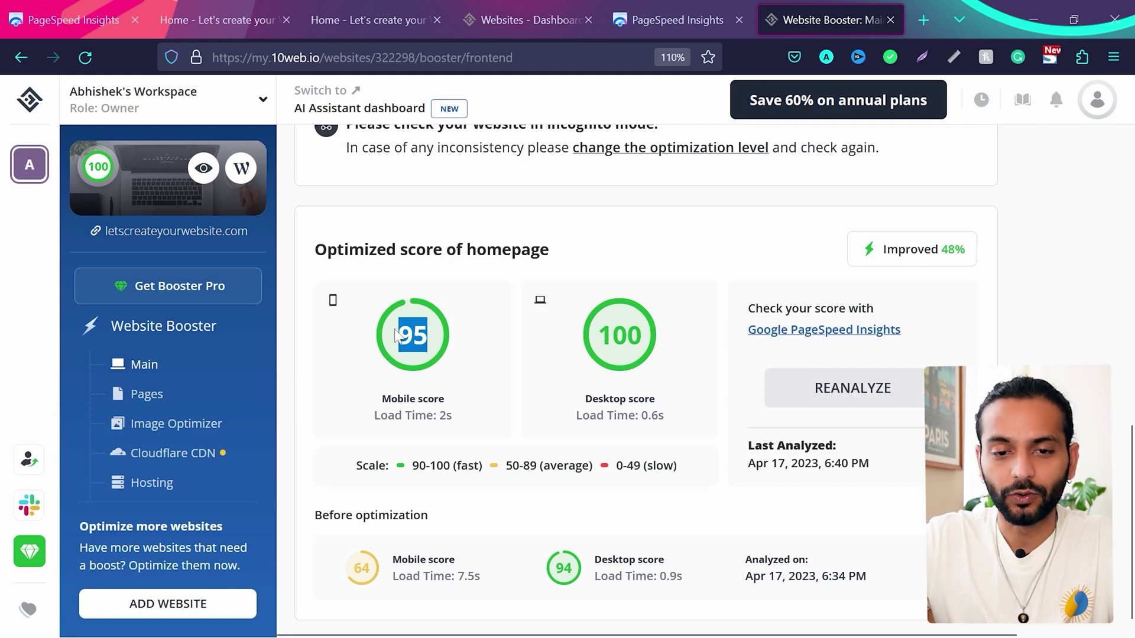
pyautogui.click(142, 397)
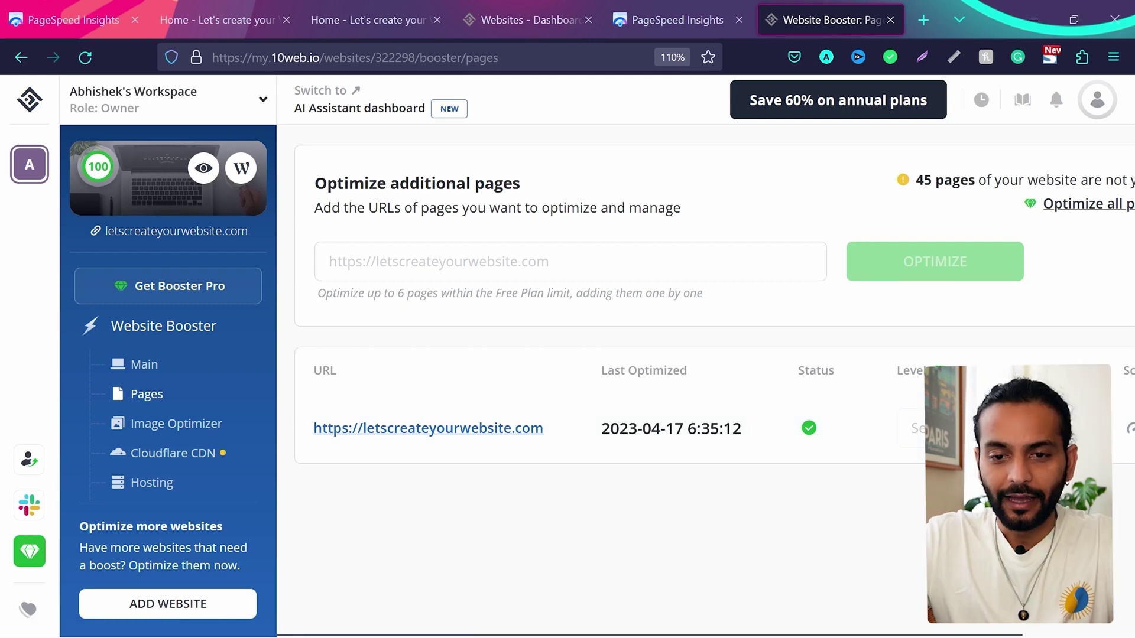
pyautogui.moveTo(317, 294); pyautogui.dragTo(572, 293)
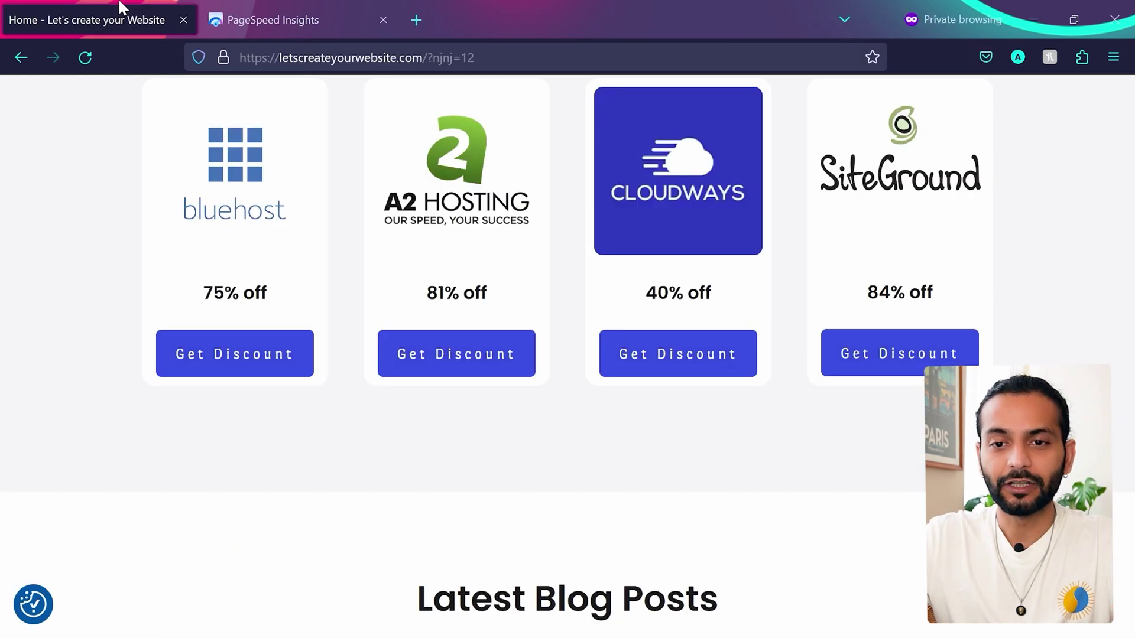
pyautogui.scroll(-15, 529, 385)
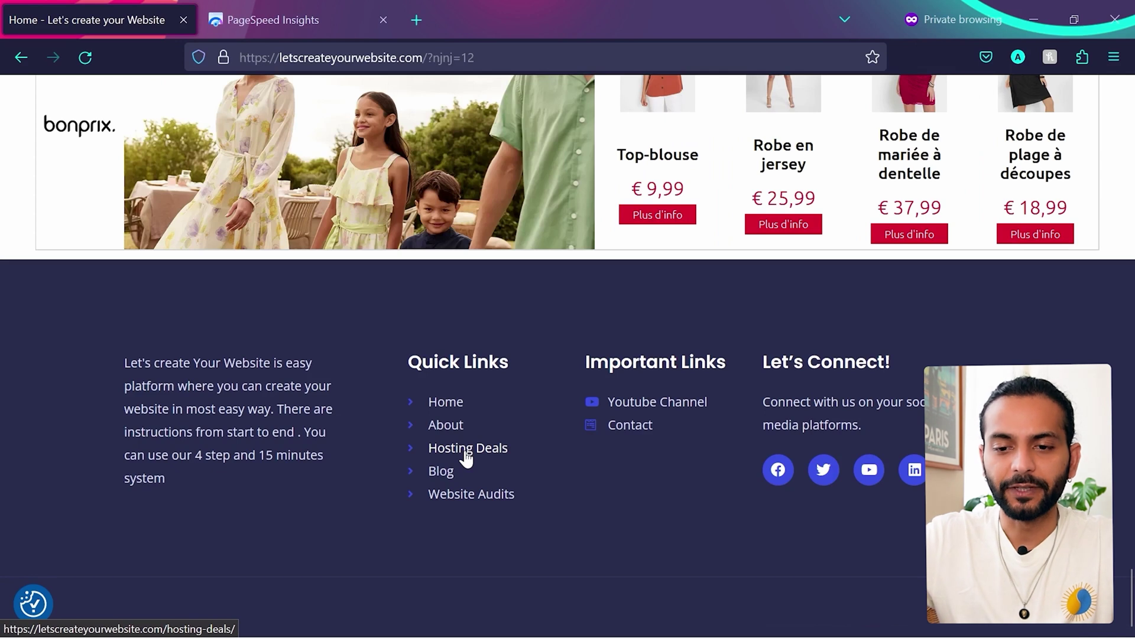
pyautogui.rightClick(466, 456)
pyautogui.click(500, 319)
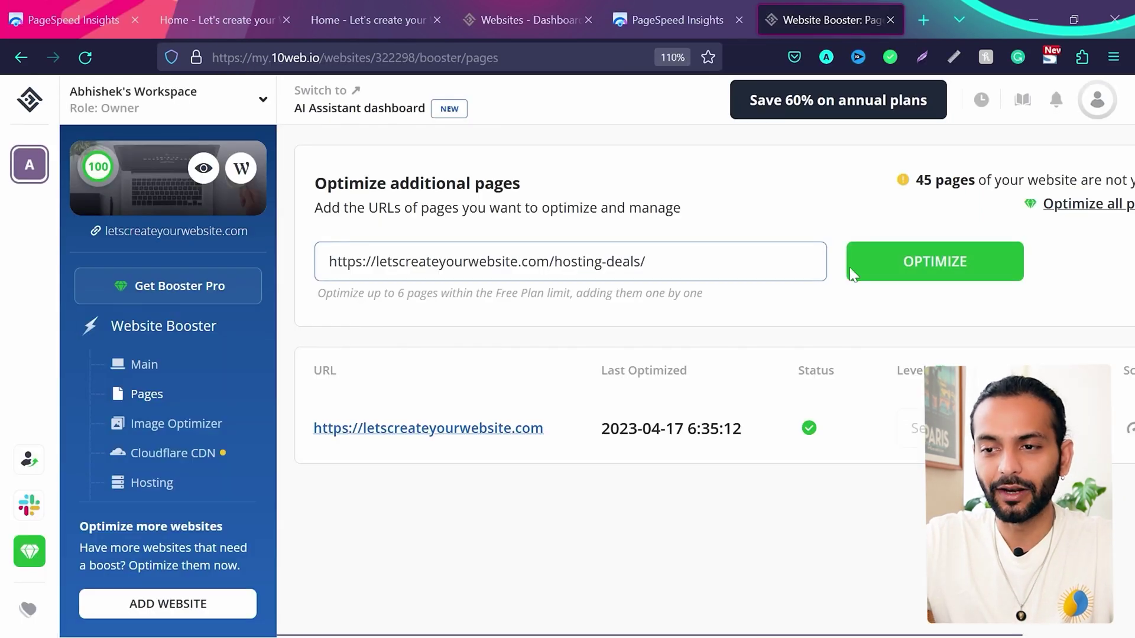
pyautogui.click(945, 266)
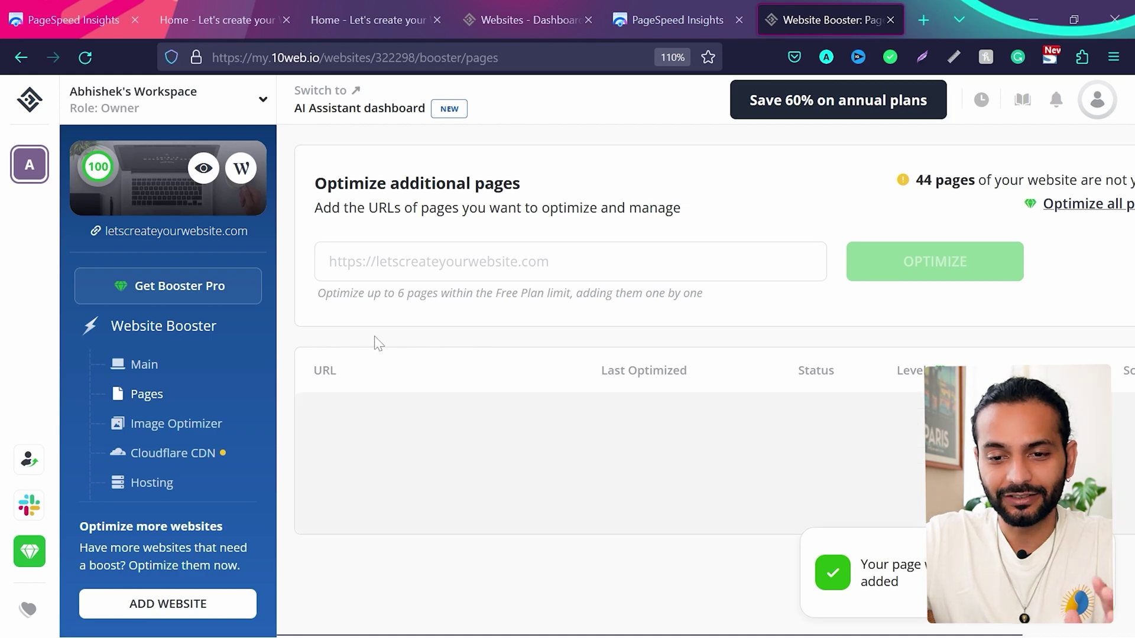
# Review the image optimization status and the Cloudflare Enterprise CDN comparison of PageSpeed score, TTFB and page load time.
pyautogui.click(170, 426)
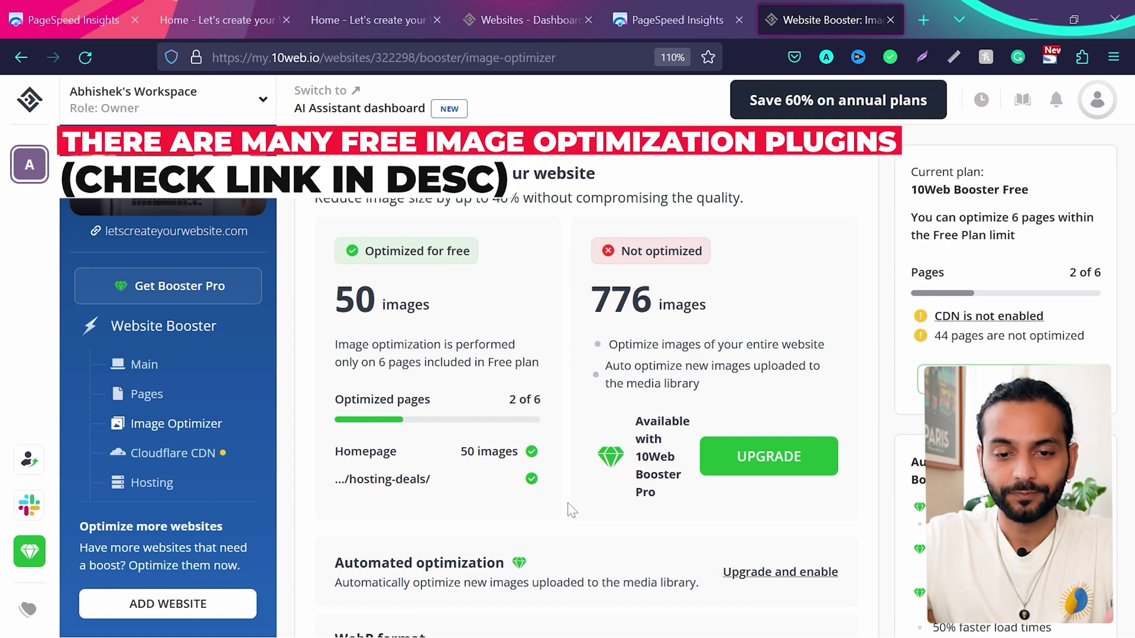
pyautogui.hotkey('ctrl', '0')
pyautogui.click(162, 389)
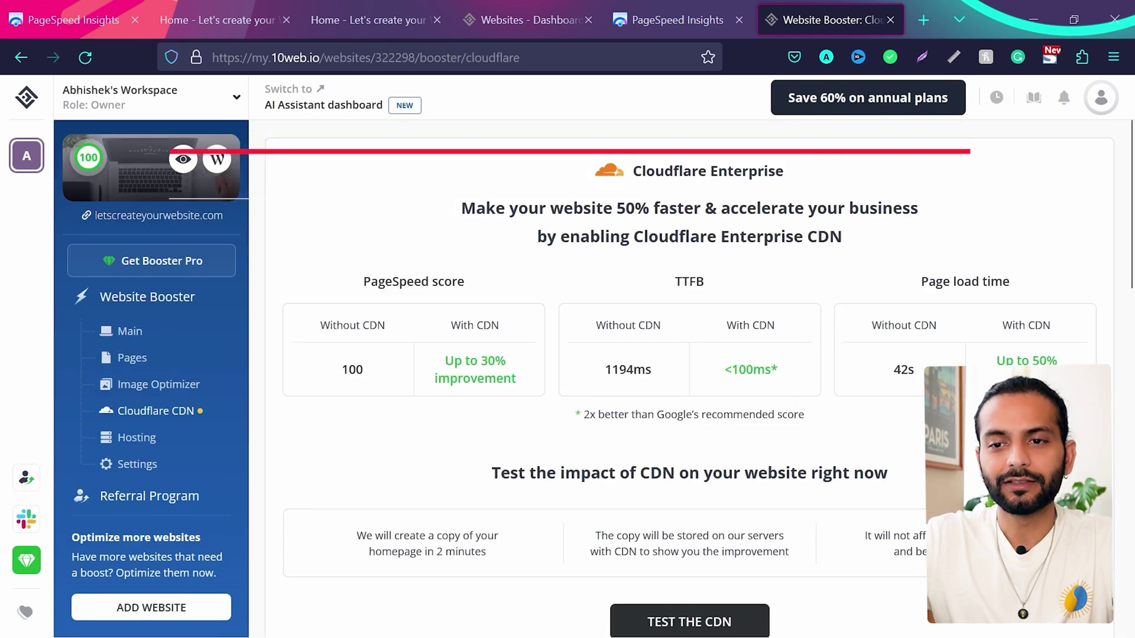
pyautogui.moveTo(462, 208); pyautogui.dragTo(738, 208)
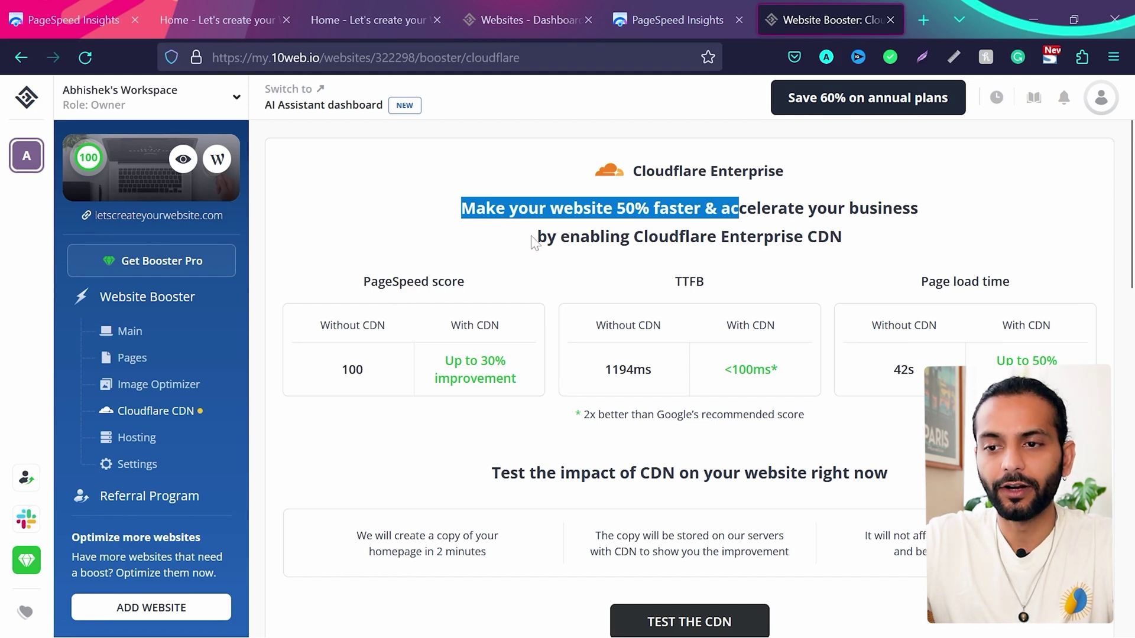
pyautogui.click(398, 243)
pyautogui.scroll(-1, 367, 400)
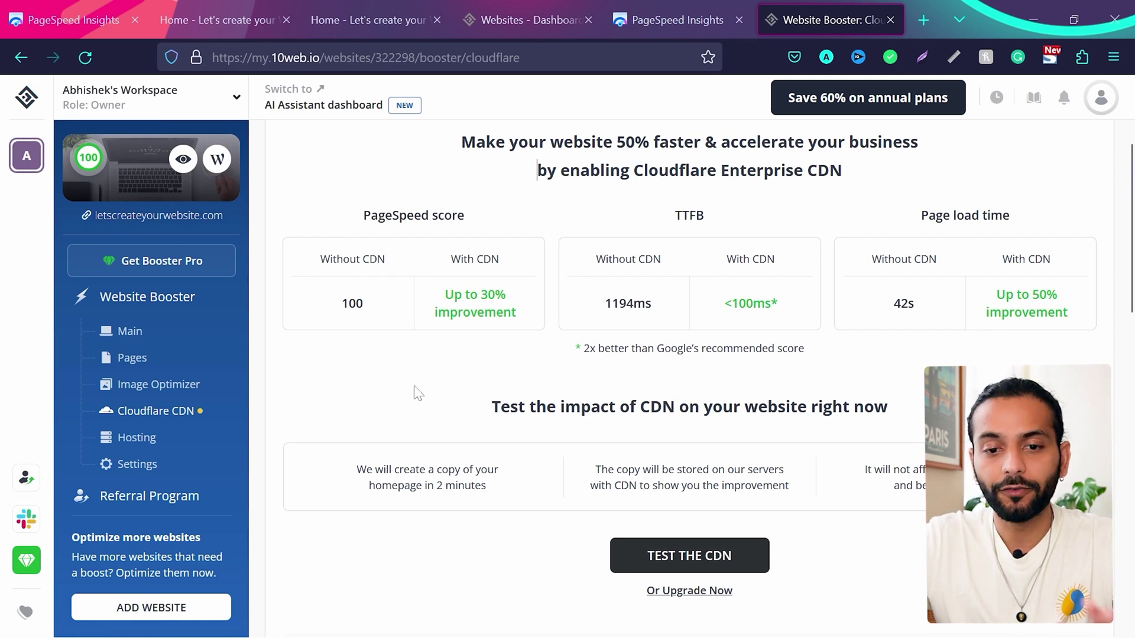
# Compare the current hosting benchmarks with 10Web hosting for server performance, WordPress performance and PHP version.
pyautogui.click(137, 441)
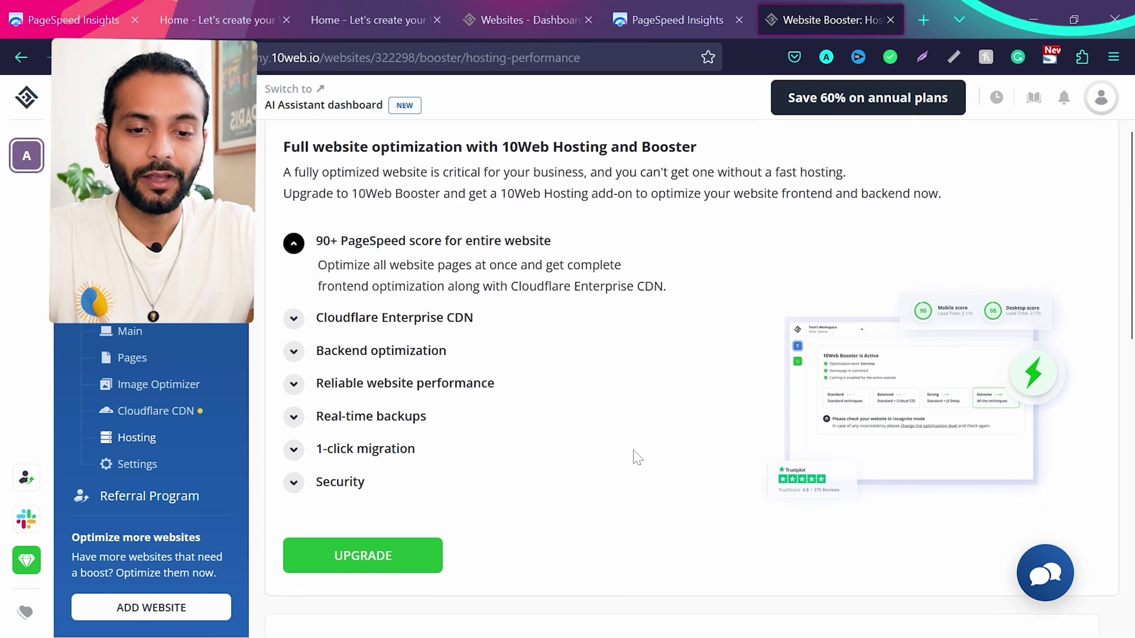
pyautogui.scroll(-10, 637, 456)
pyautogui.scroll(-1, 637, 457)
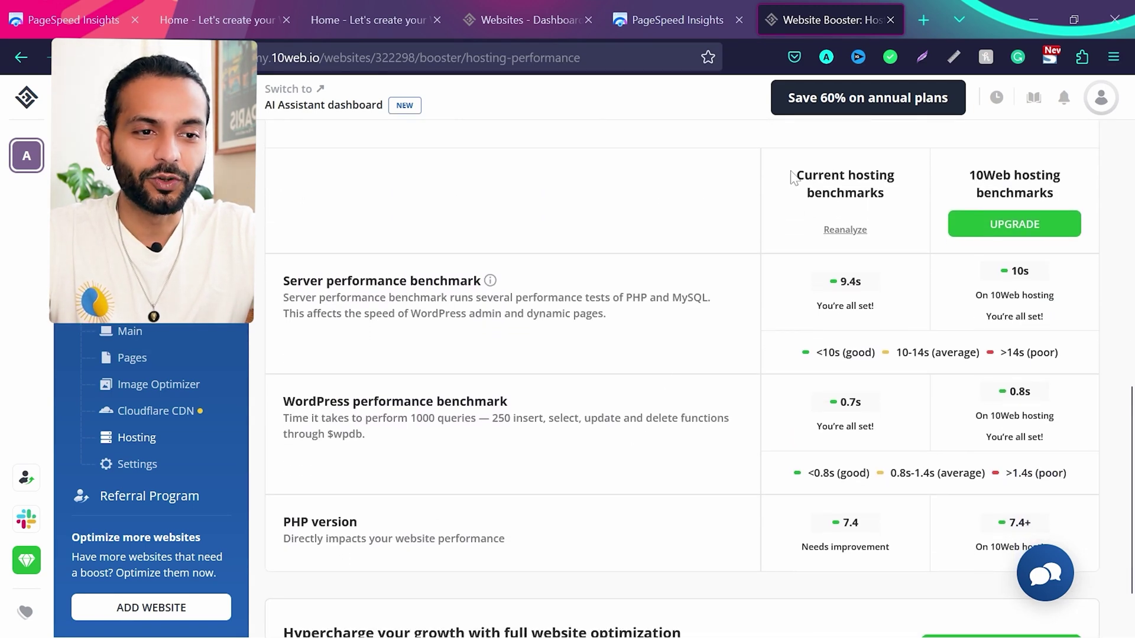
pyautogui.moveTo(795, 174); pyautogui.dragTo(896, 205)
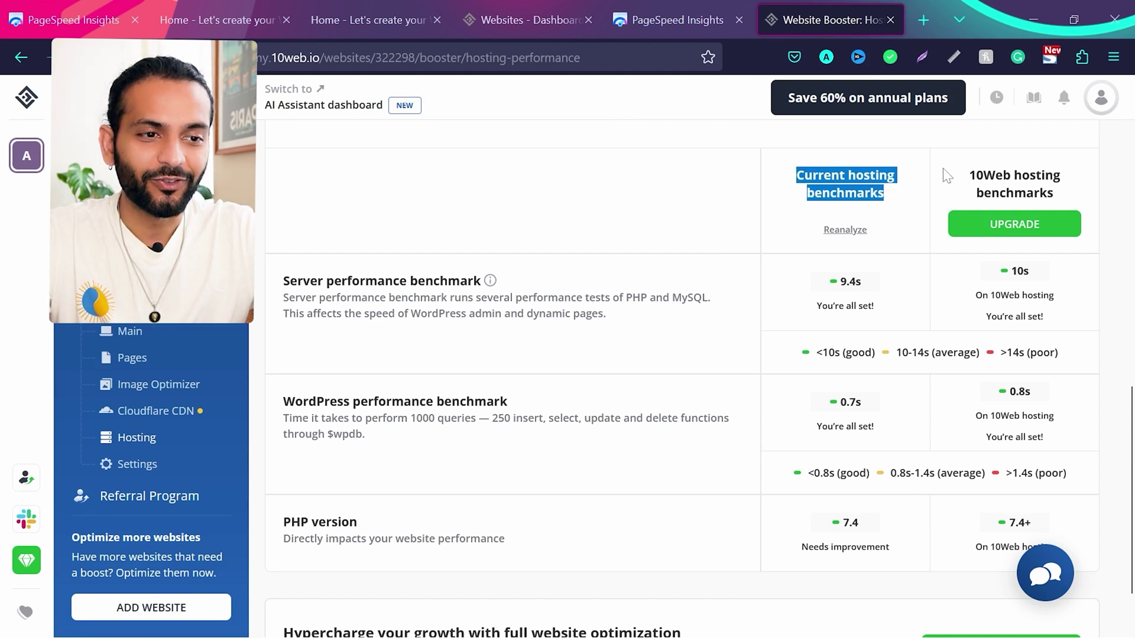
pyautogui.moveTo(968, 174); pyautogui.dragTo(1054, 193)
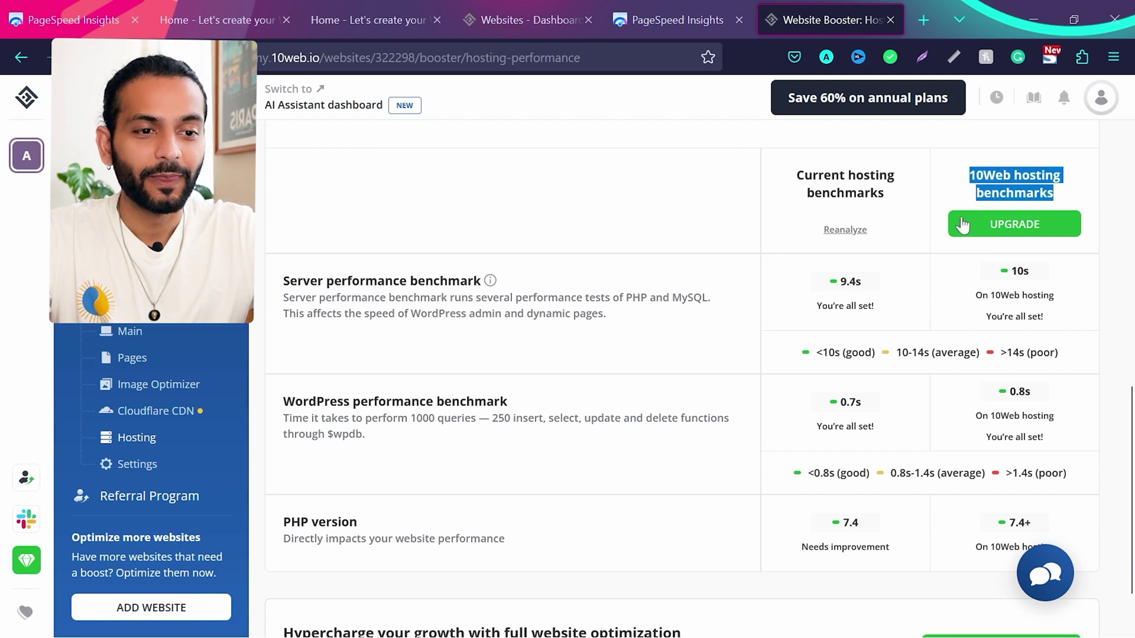
pyautogui.click(899, 313)
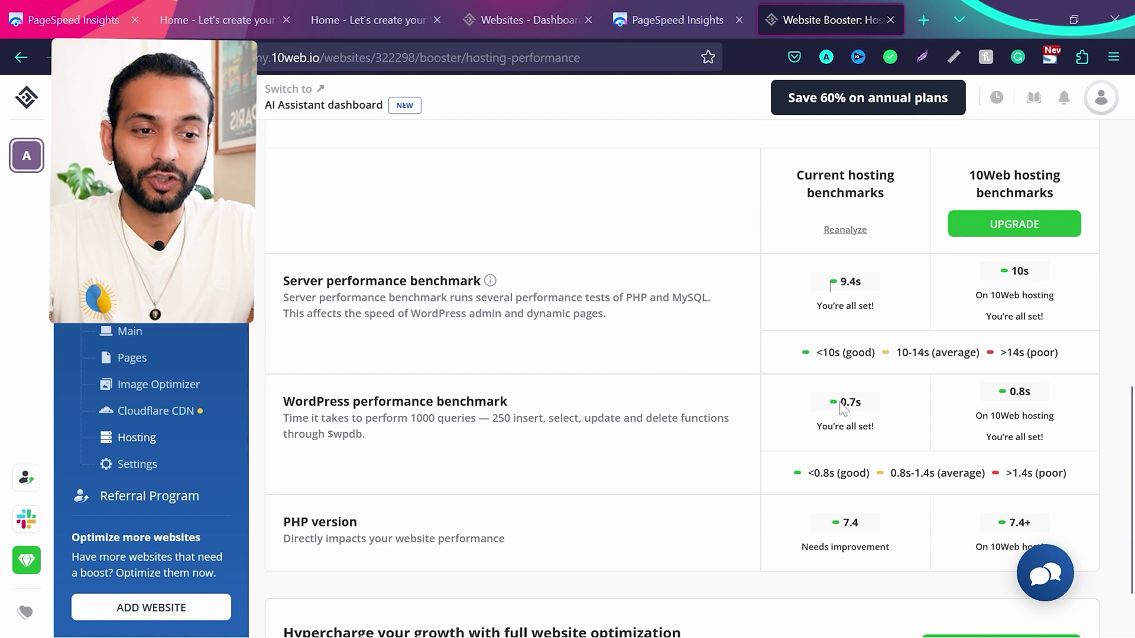
pyautogui.moveTo(841, 402); pyautogui.dragTo(863, 404)
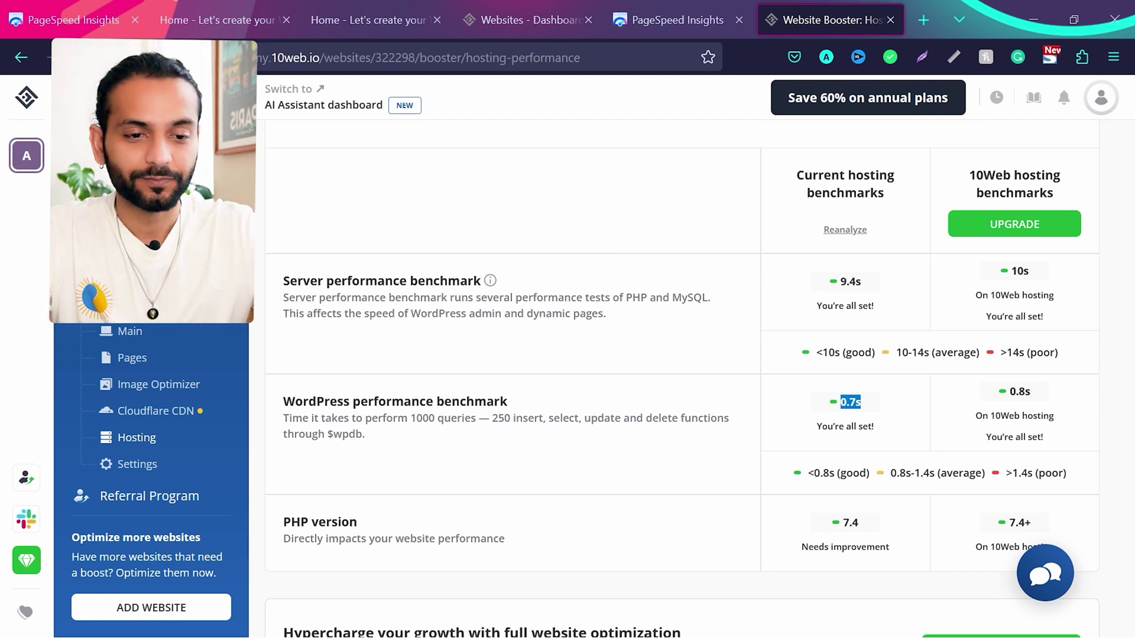
pyautogui.scroll(-2, 510, 430)
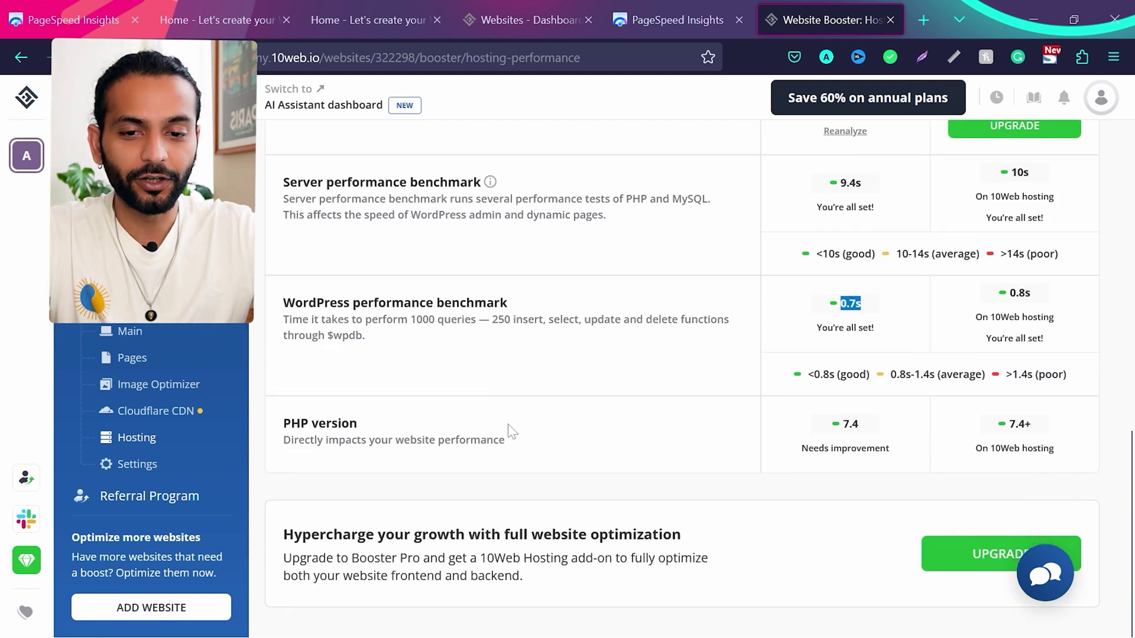
# Review the Booster's test mode and website caching settings and clear the entire website cache.
pyautogui.click(138, 464)
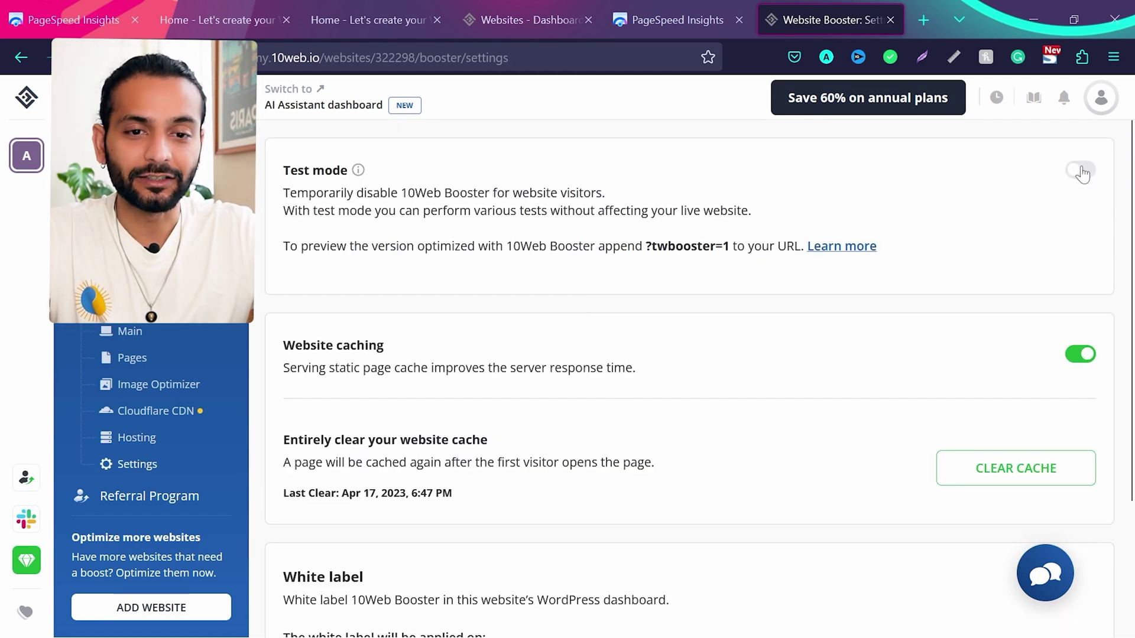
pyautogui.moveTo(283, 192); pyautogui.dragTo(601, 192)
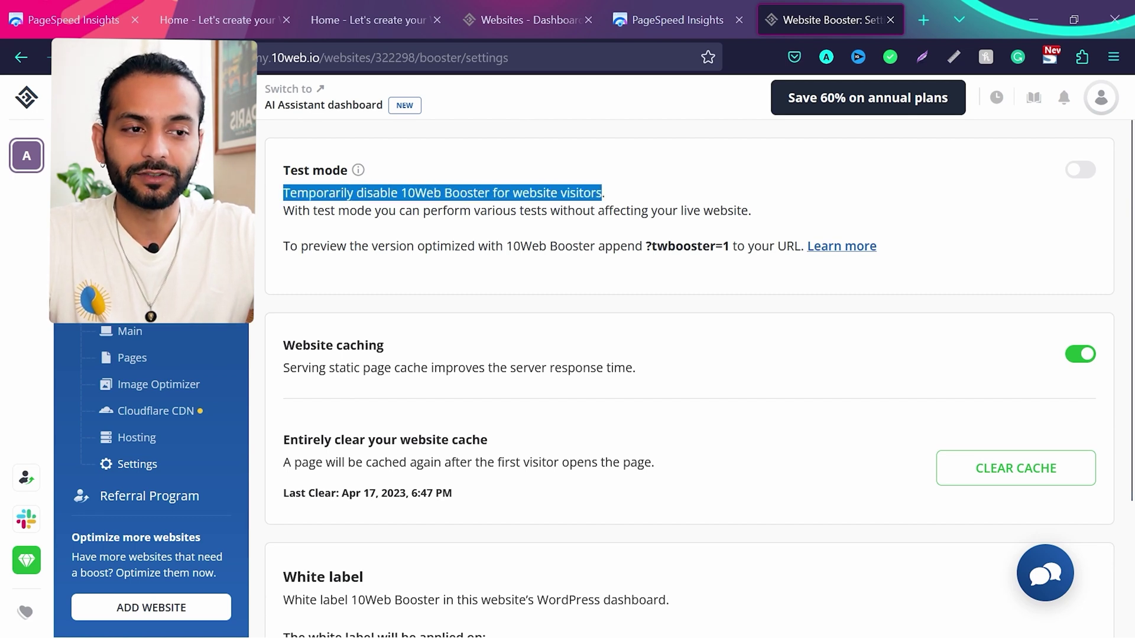
pyautogui.scroll(-2, 899, 190)
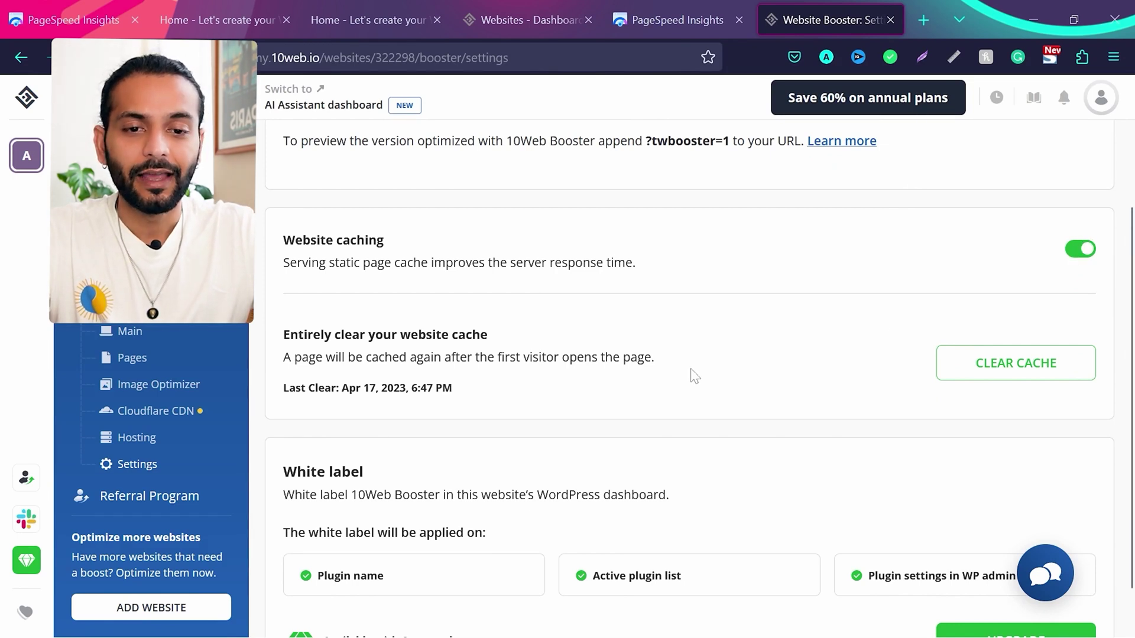
pyautogui.click(969, 378)
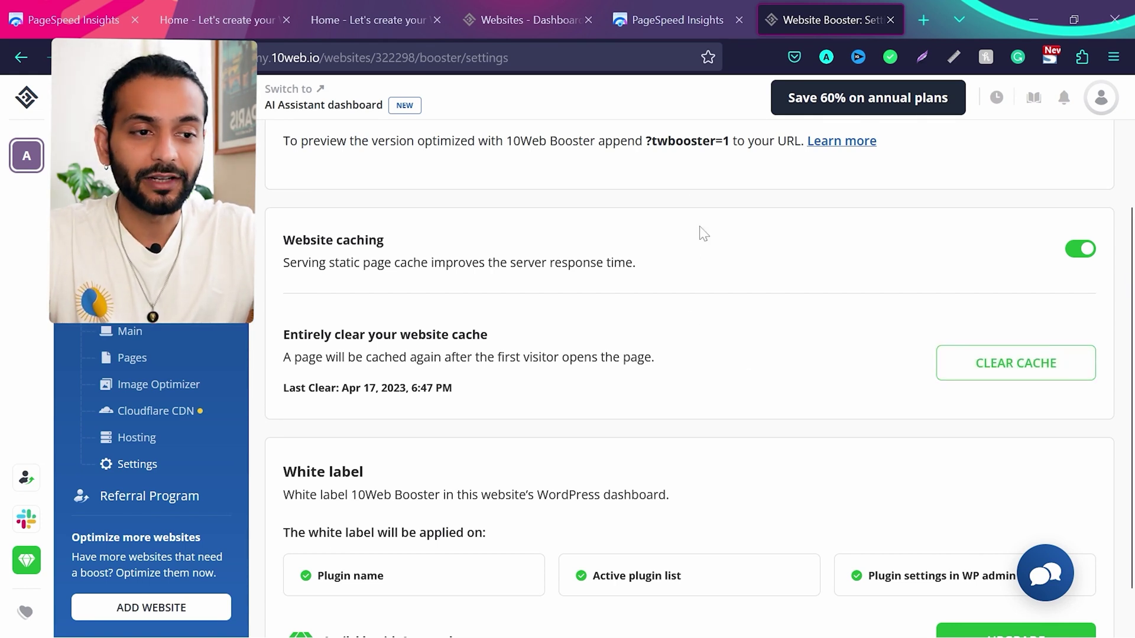
pyautogui.click(1003, 381)
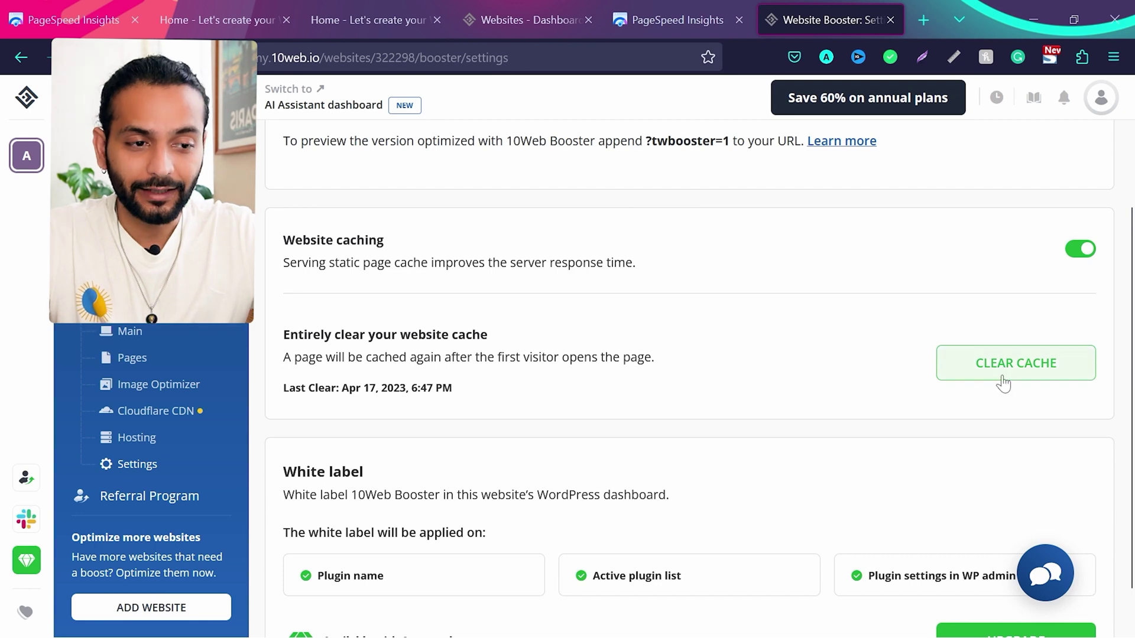